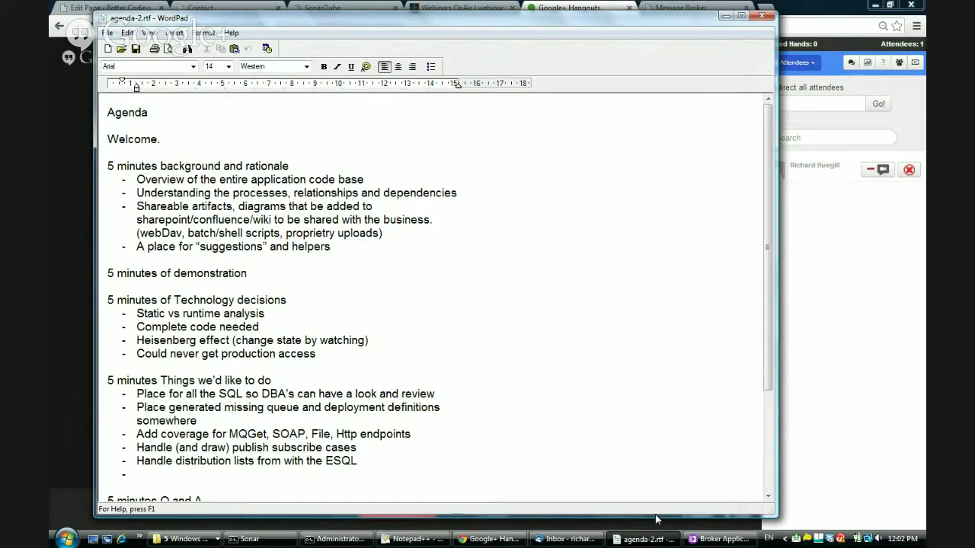
Highlight the agenda's background and rationale heading, the shareable artifacts point and the "suggestions" and helpers point.
drag(292, 166, 113, 163)
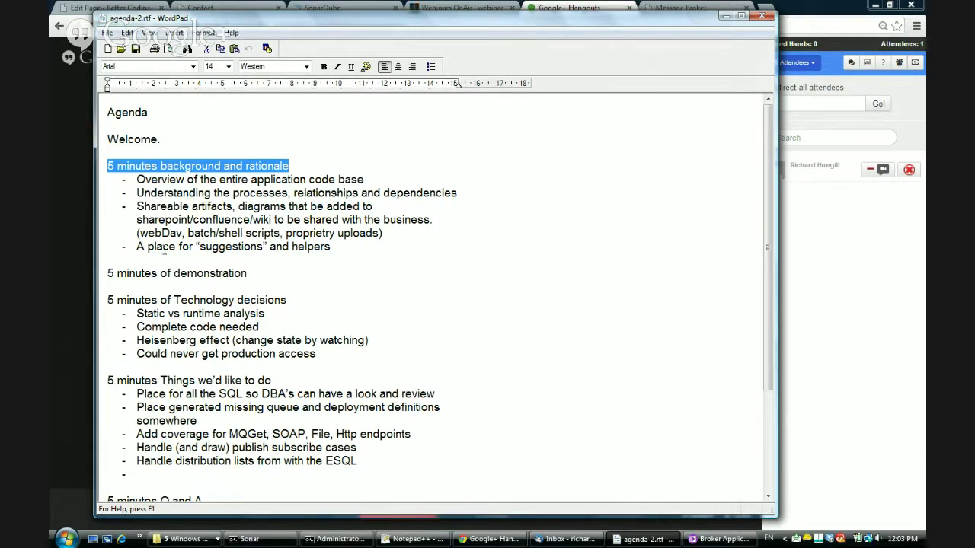
drag(136, 206, 384, 235)
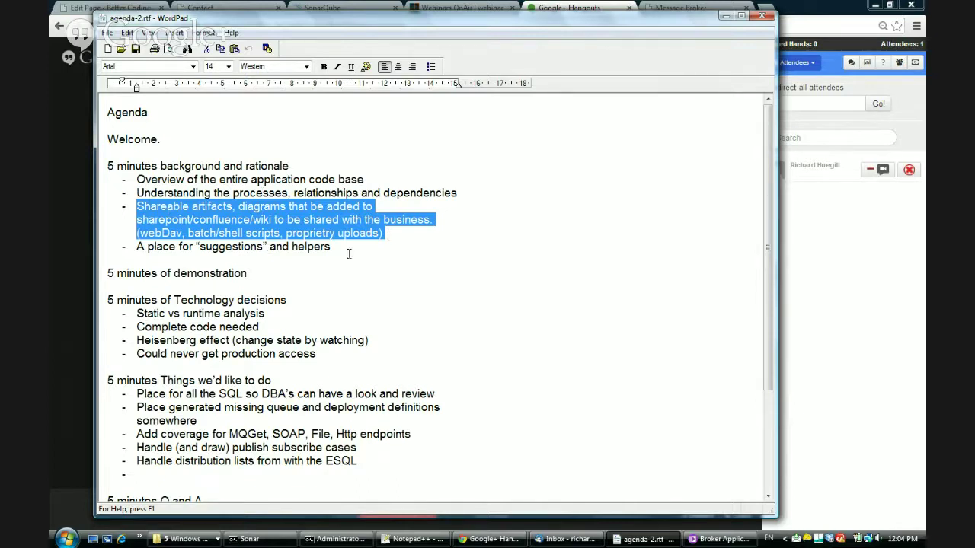
drag(336, 246, 199, 246)
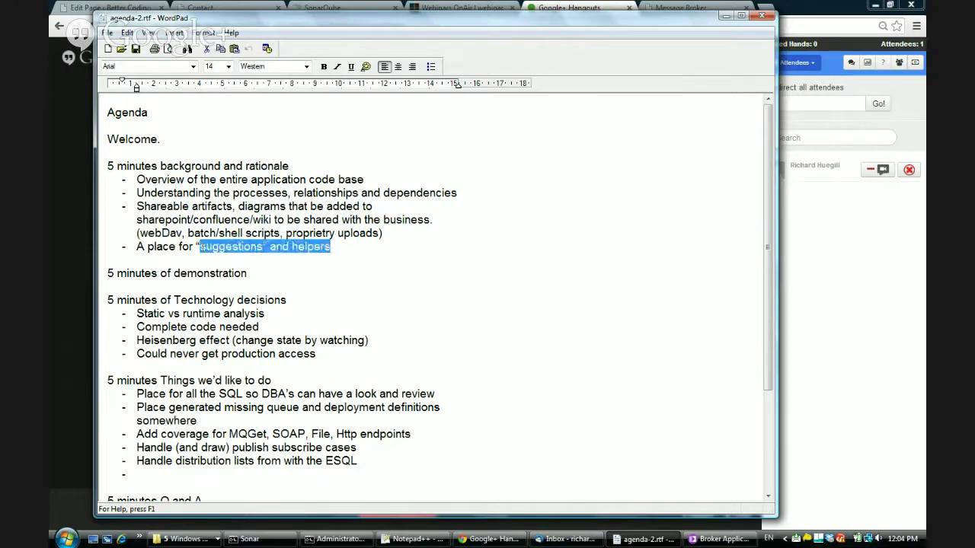
click(778, 99)
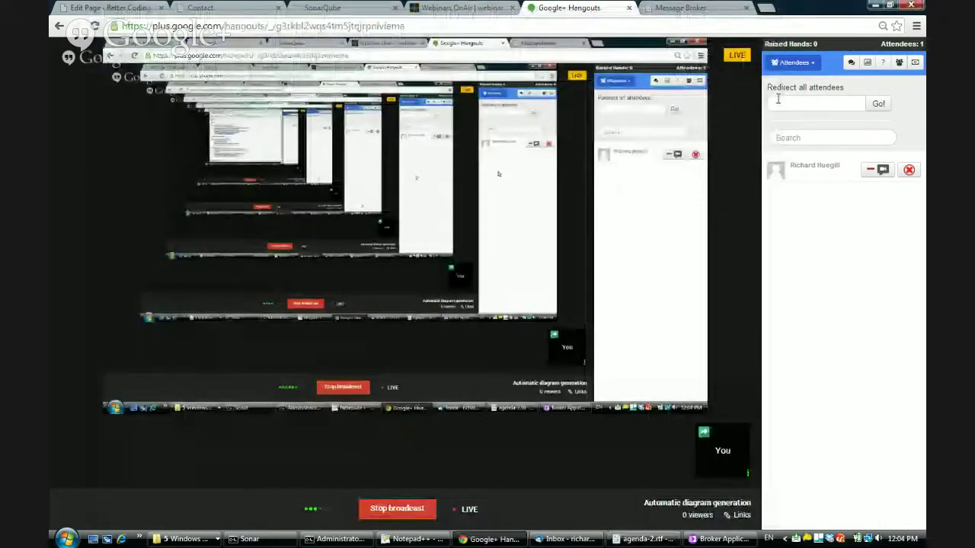
click(618, 539)
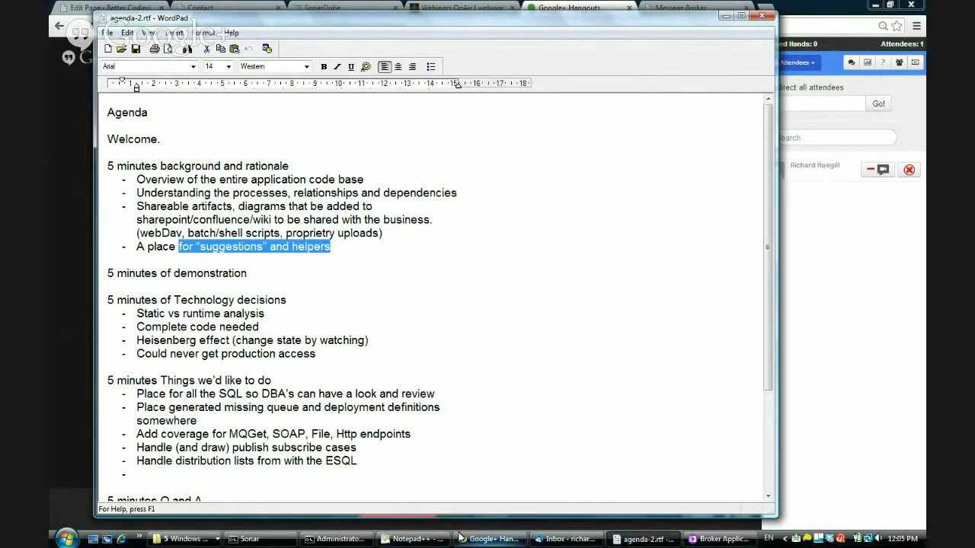
Switch to the SonarQube dashboard in Chrome and open queues.conf from the MQPrecise-Demo project's Files measure.
click(484, 540)
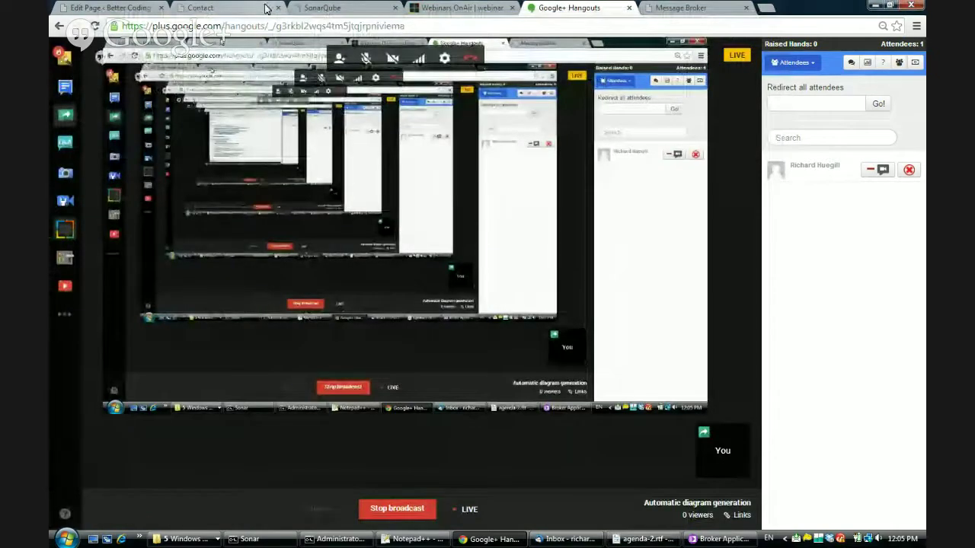
click(316, 8)
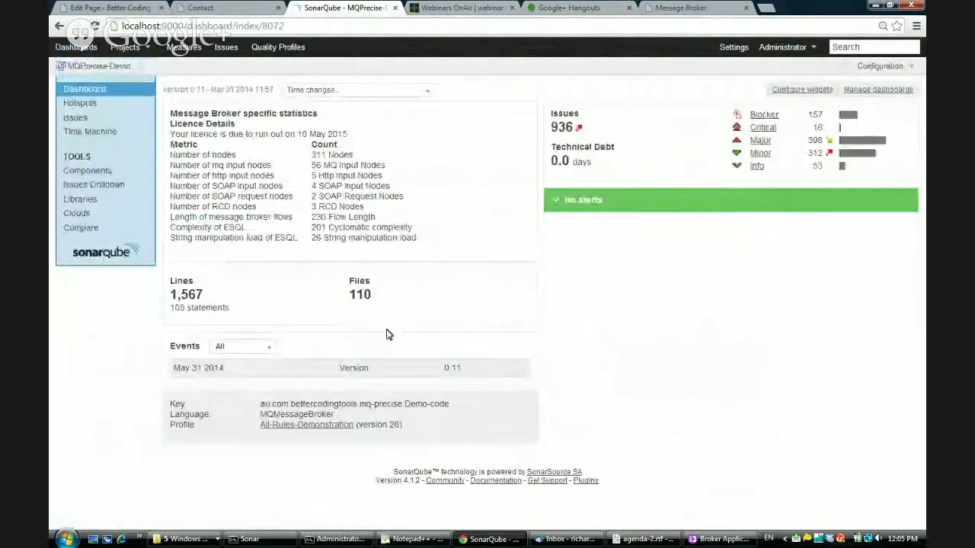
click(363, 306)
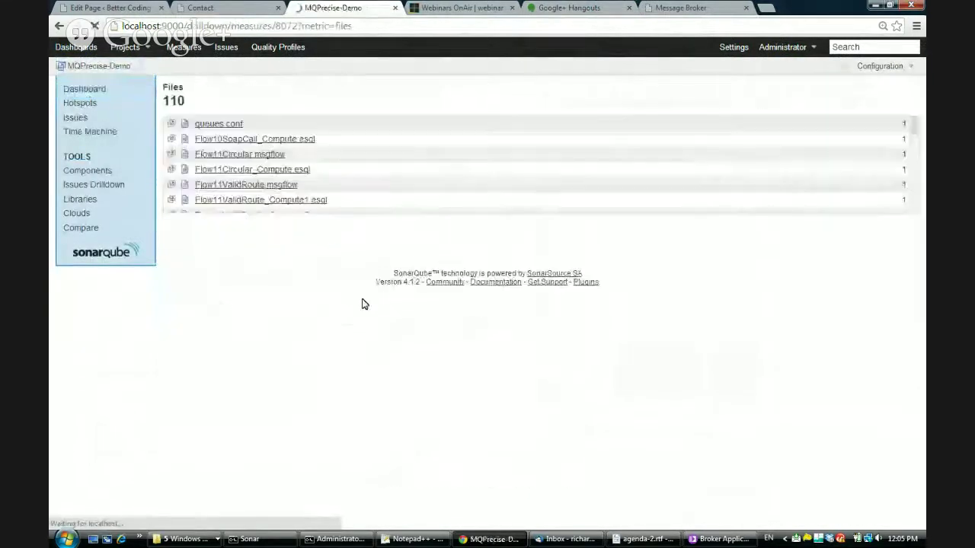
click(242, 125)
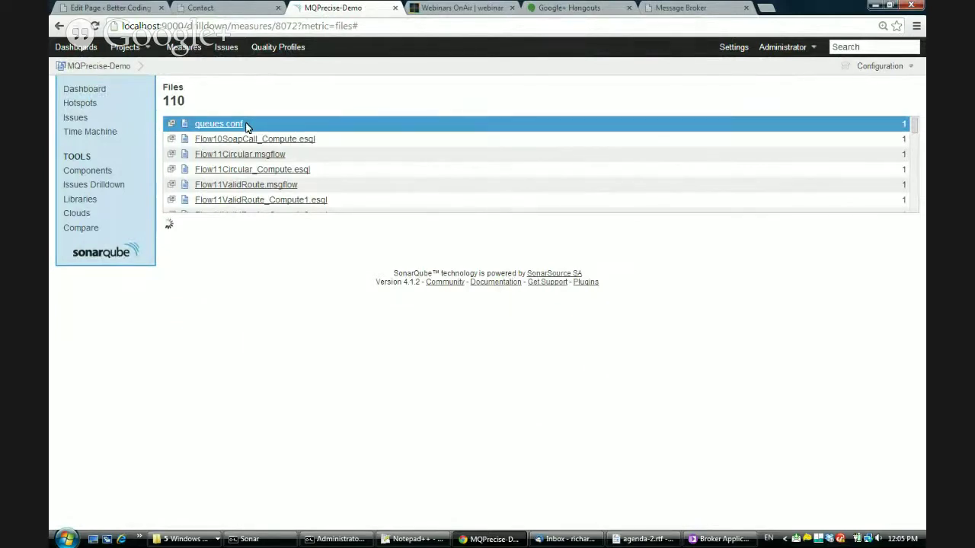
Examine the queue definitions in queues.conf, highlighting the Queue.Compute entries and the SYSTEM.Queue.Label1 definition.
drag(398, 394, 354, 428)
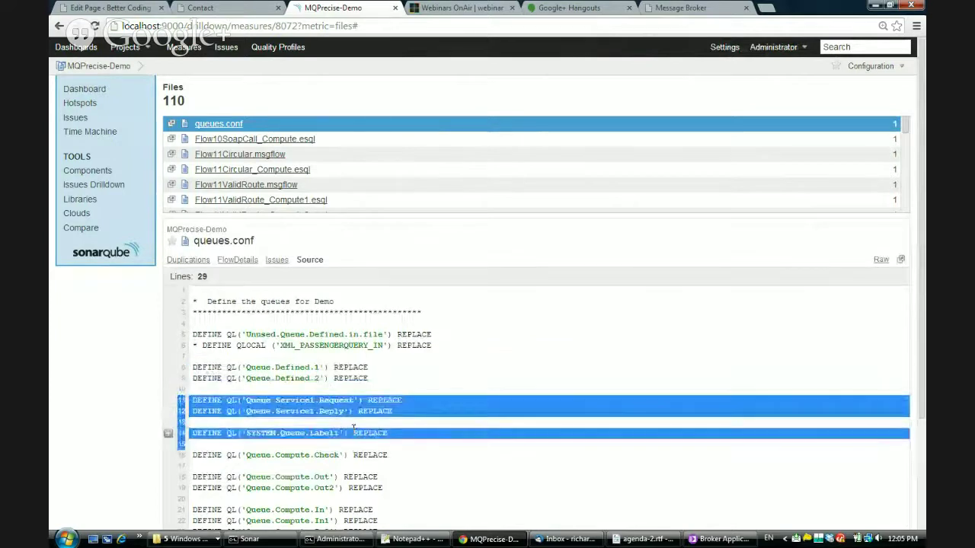
scroll(353, 428, down, 1)
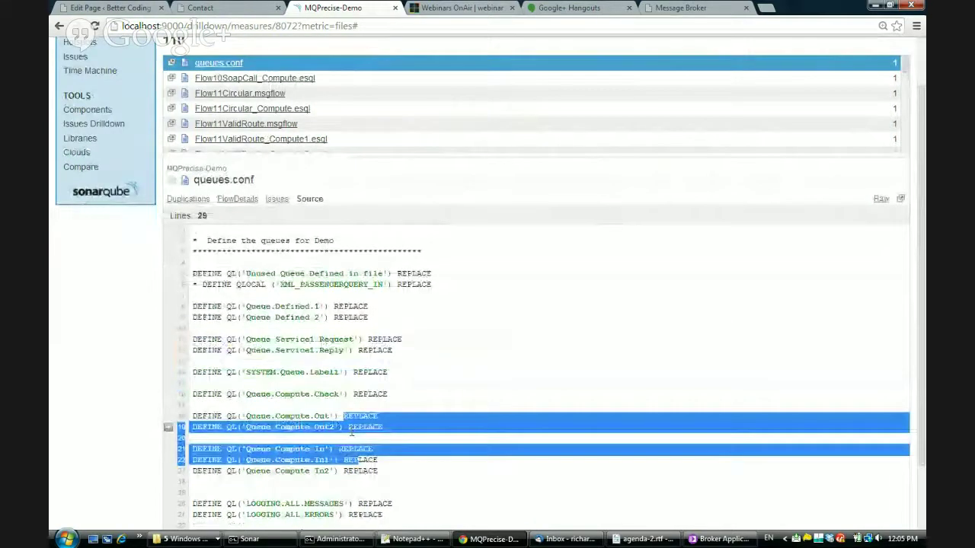
drag(352, 432, 378, 471)
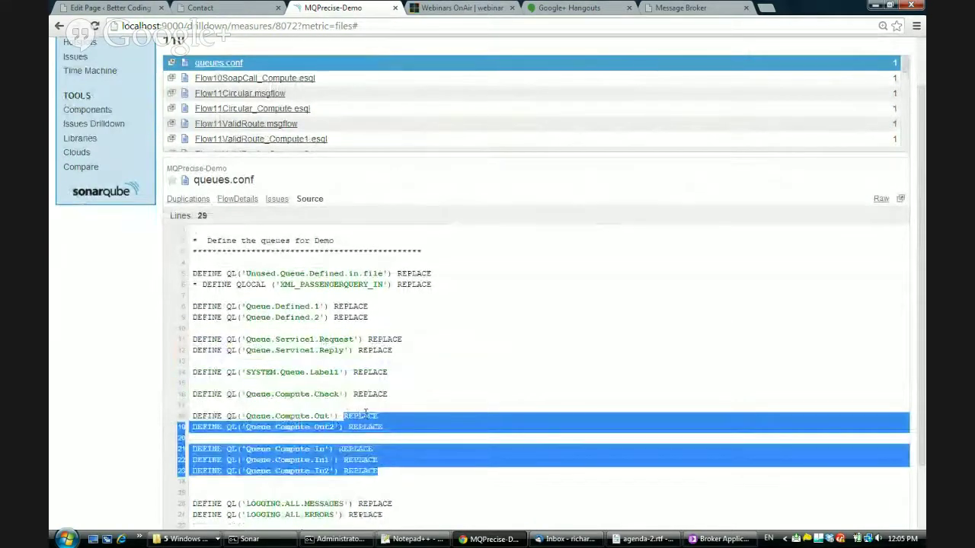
click(362, 411)
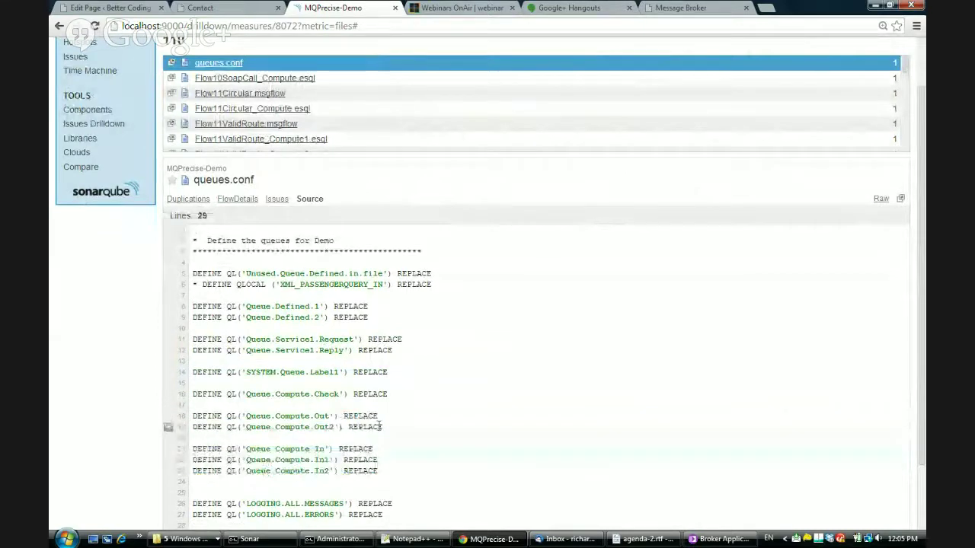
drag(380, 427, 337, 385)
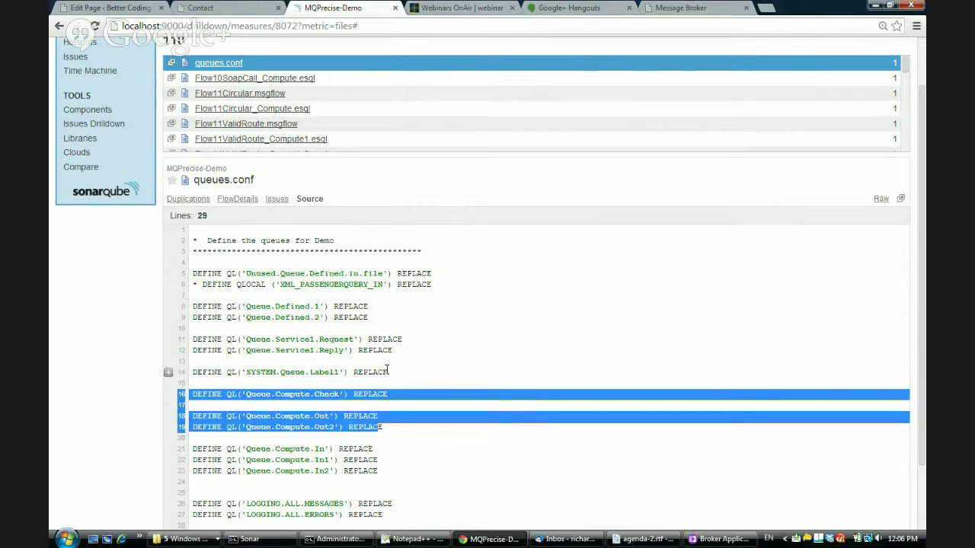
drag(390, 373, 193, 373)
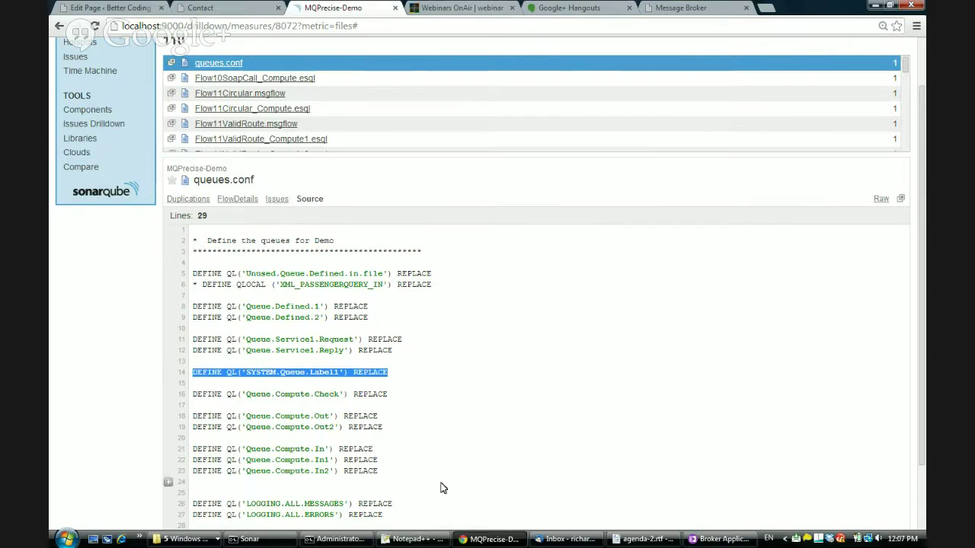
Go to the Google+ Hangouts broadcast page and change the webinar sidebar from Attendees to Chat.
click(631, 539)
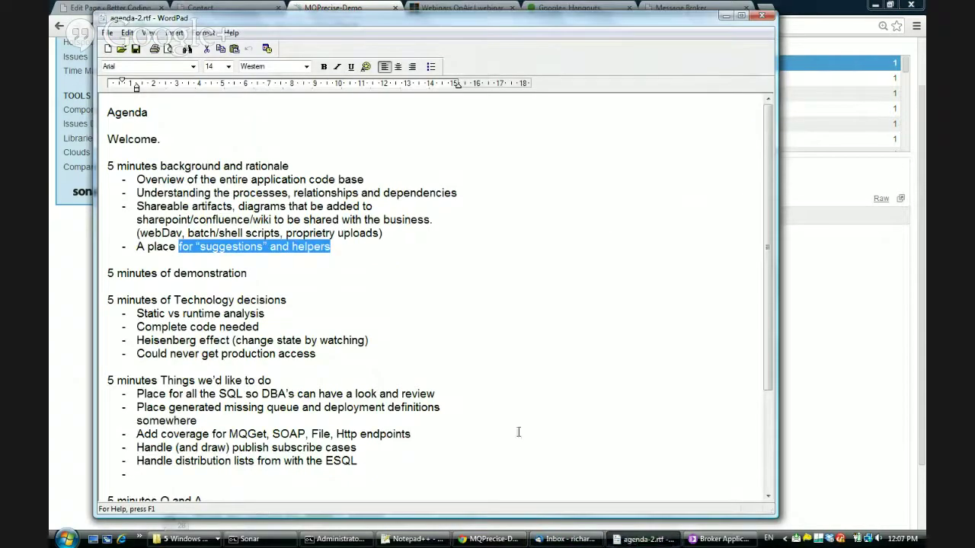
click(488, 540)
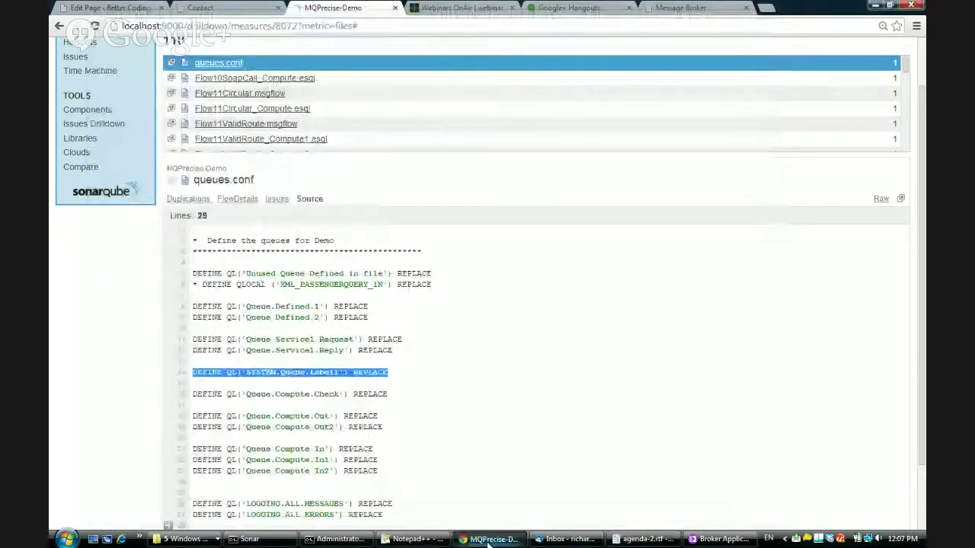
key(ctrl+Tab)
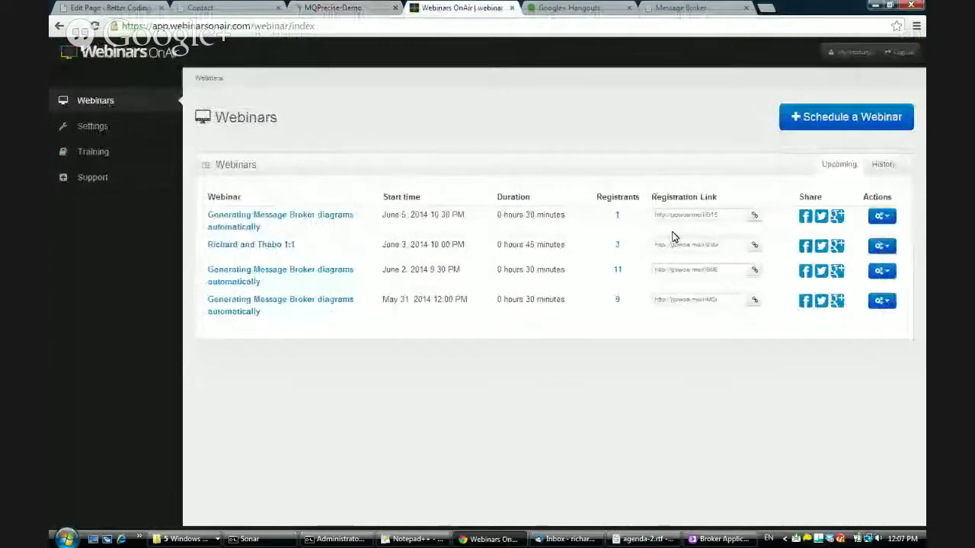
key(ctrl+Tab)
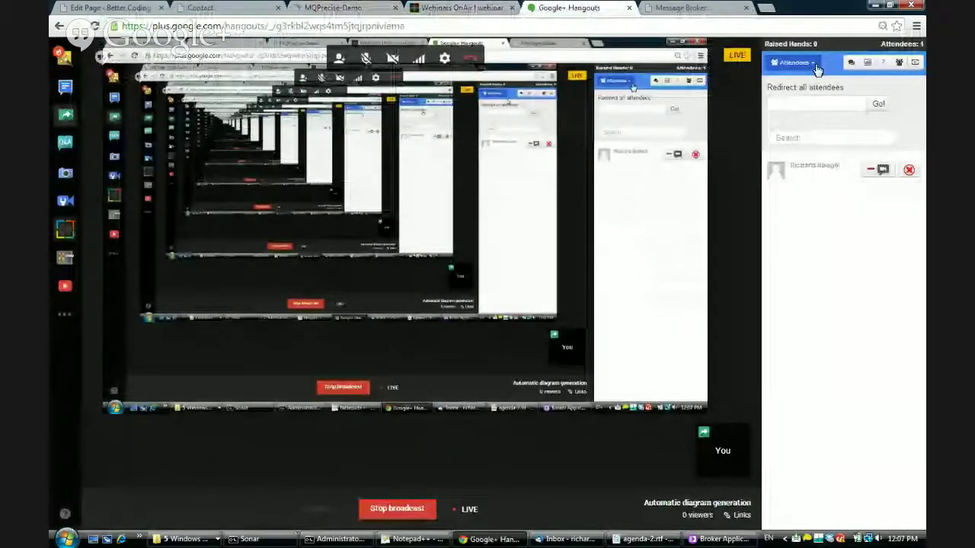
click(817, 69)
click(818, 126)
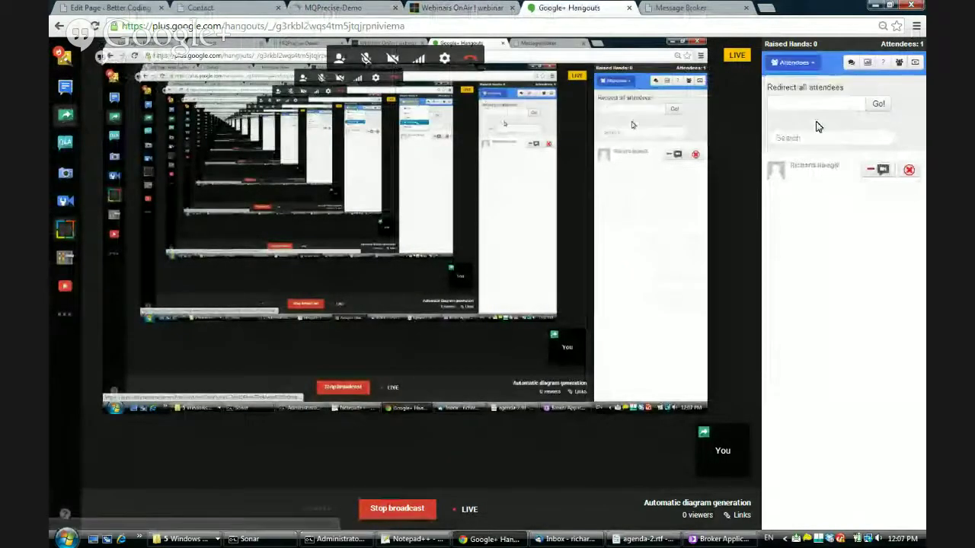
click(812, 69)
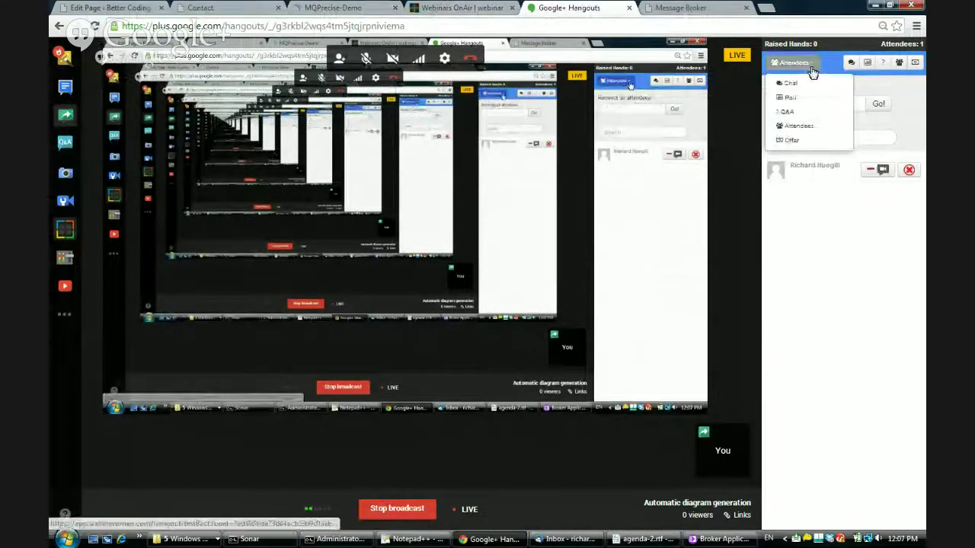
click(810, 83)
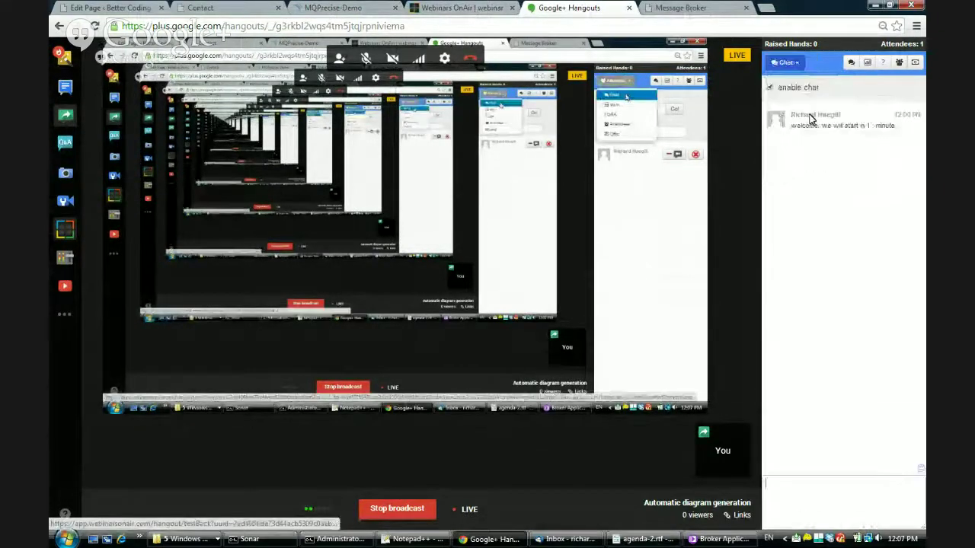
Send the message "any questions at the moment ?" in the webinar chat.
click(823, 489)
text(any ques)
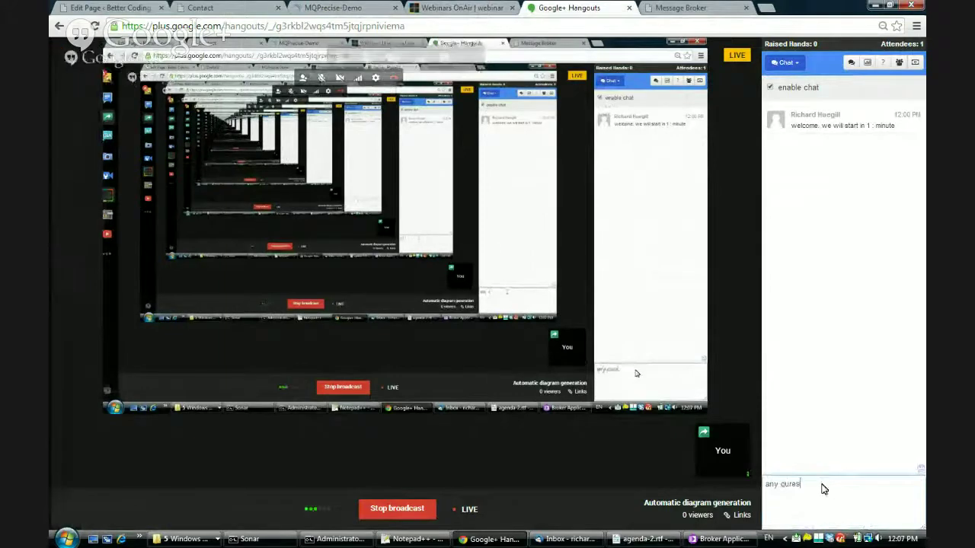
text(tions at the moment?)
key(Return)
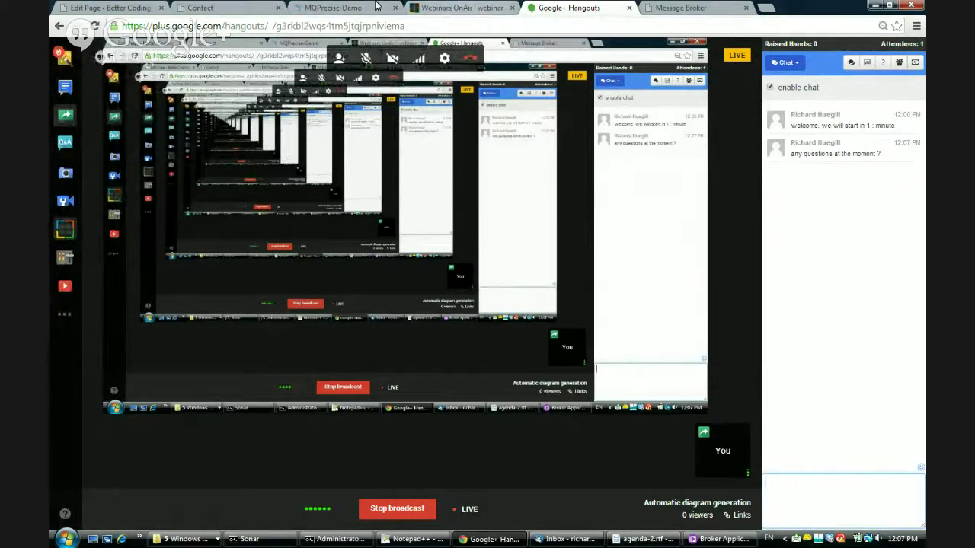
Leave the Hangouts page and run run-report.bat in the administrator Command Prompt.
click(333, 8)
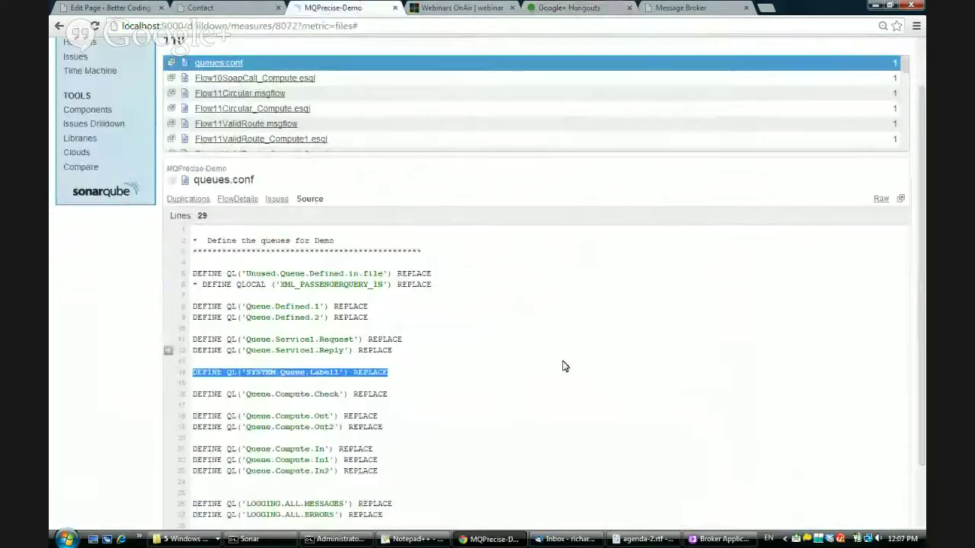
click(619, 538)
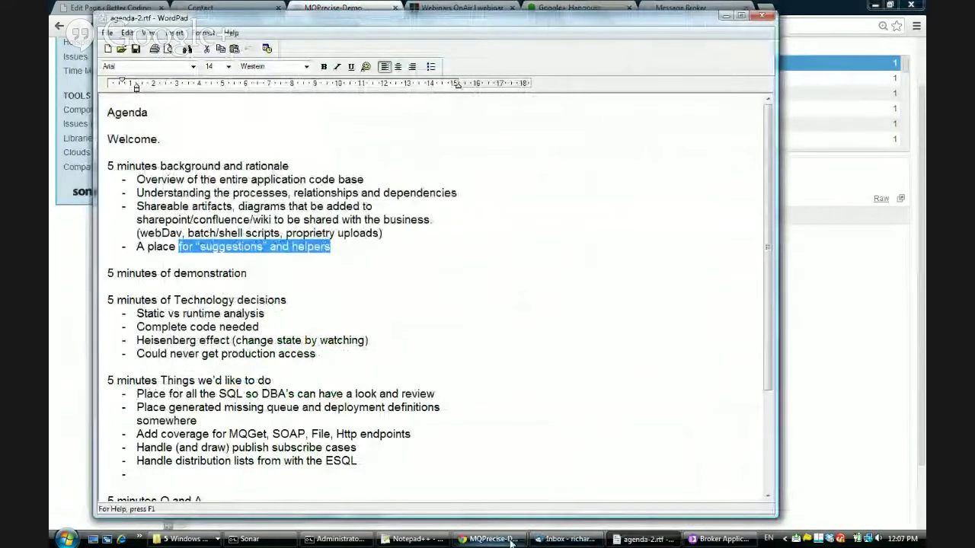
mouse_move(512, 543)
click(496, 483)
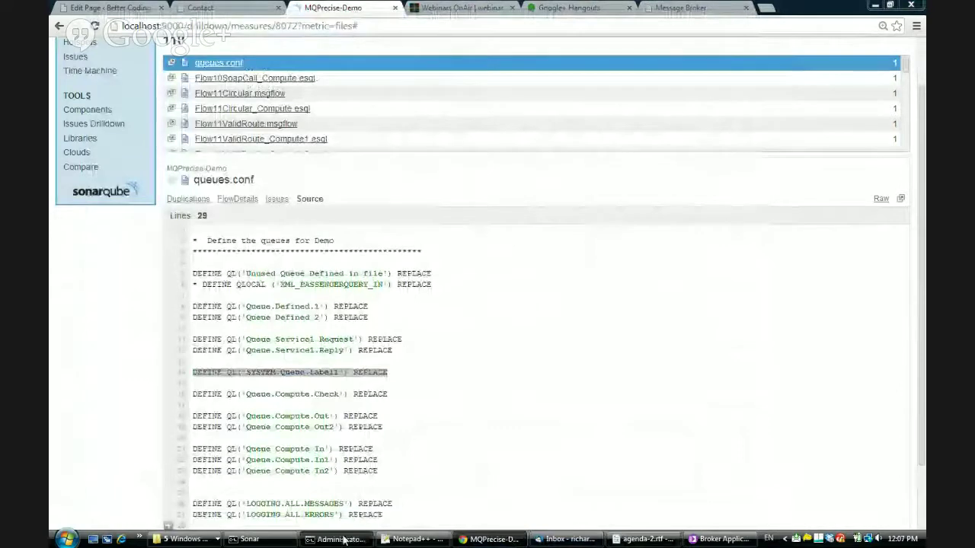
click(343, 541)
click(336, 191)
text(run-report.bat)
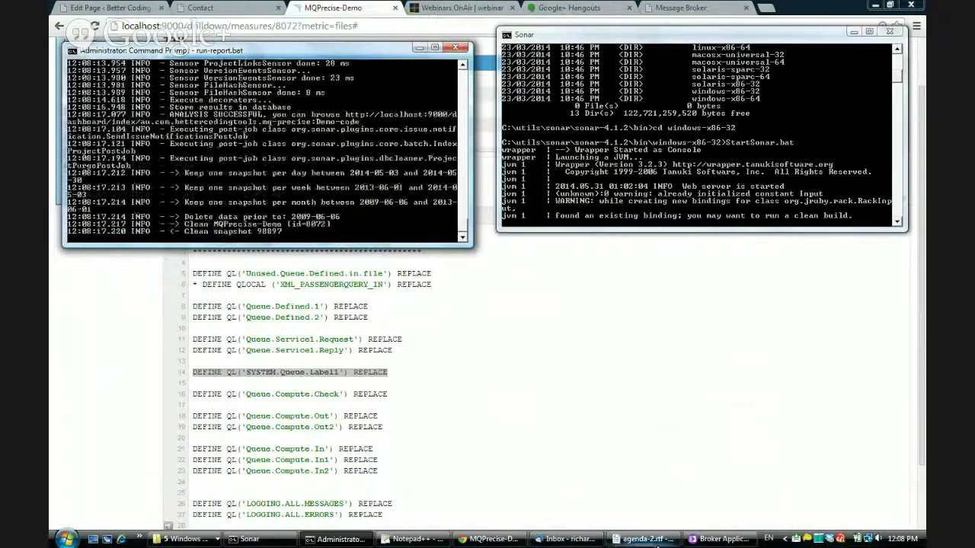
Switch to Notepad++ and highlight the sonar.mb.flow.diagram.output publishing directory line in sonar-project.properties.
click(451, 507)
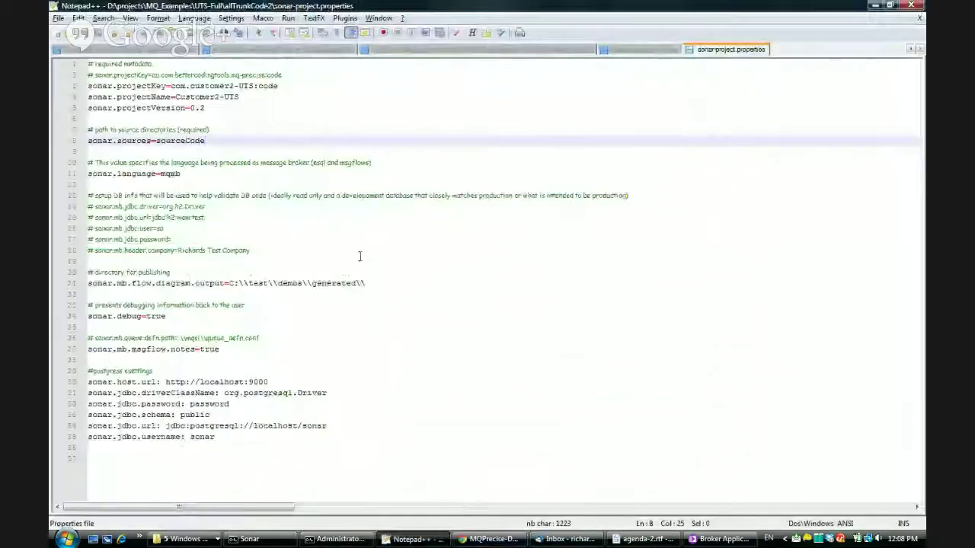
drag(368, 283, 89, 284)
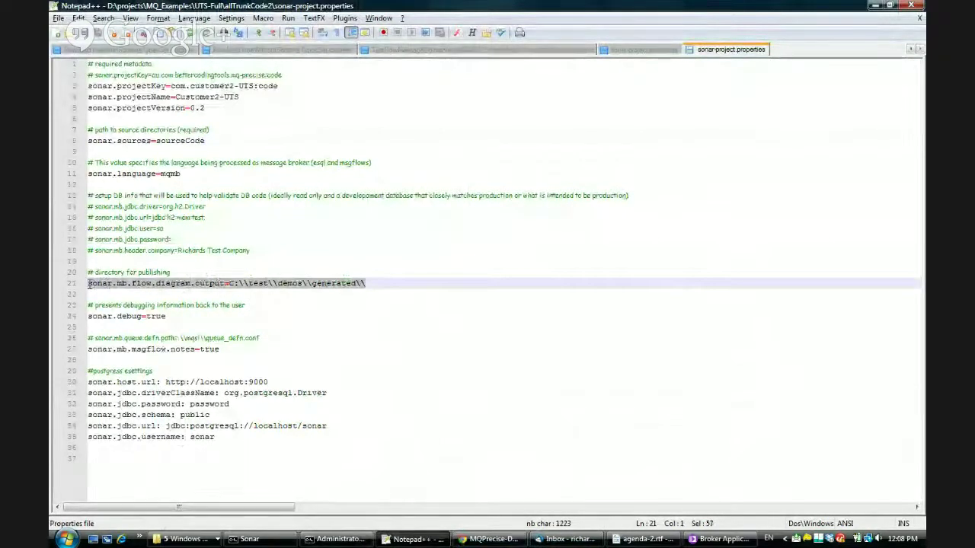
click(197, 276)
drag(371, 284, 159, 290)
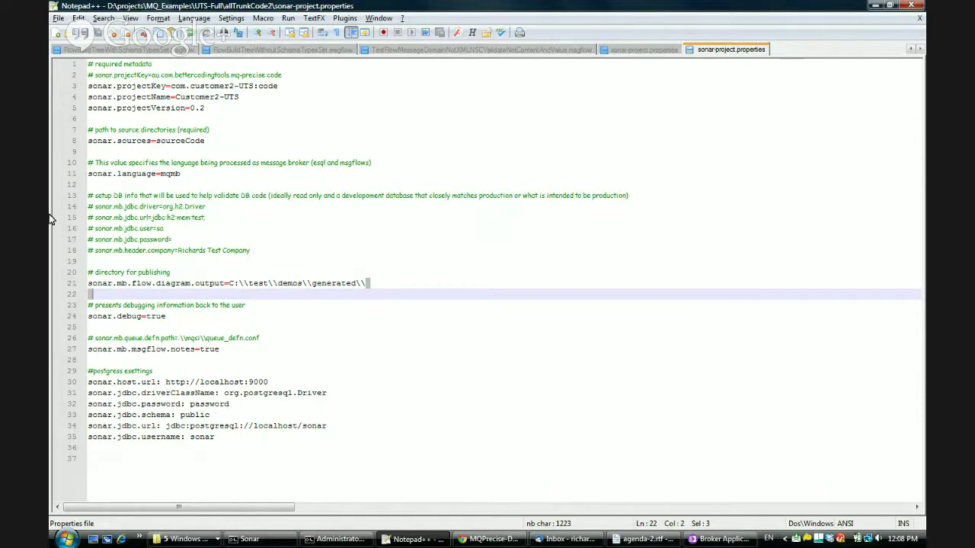
click(230, 274)
drag(367, 283, 88, 280)
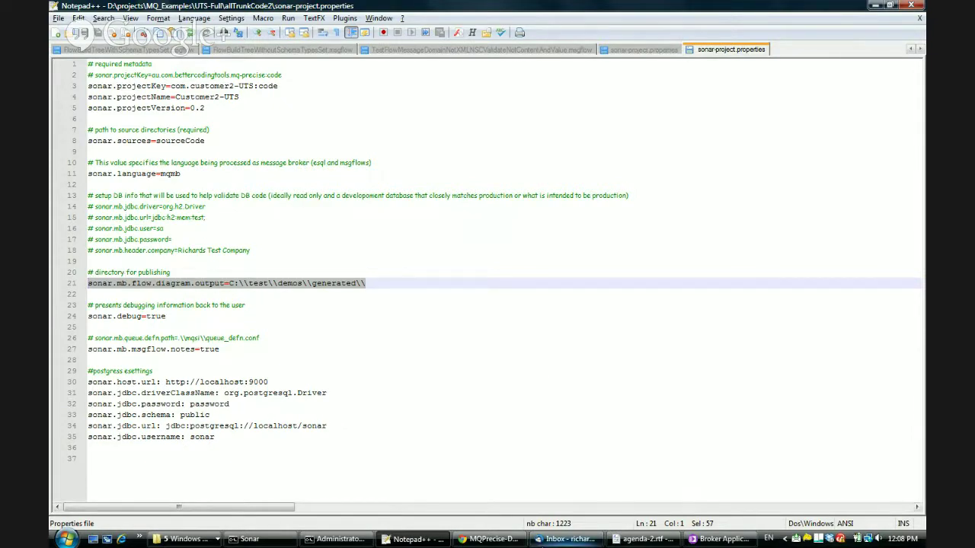
Bring up the Sonar server console and the administrator Command Prompt to check the report run.
mouse_move(526, 541)
mouse_move(312, 542)
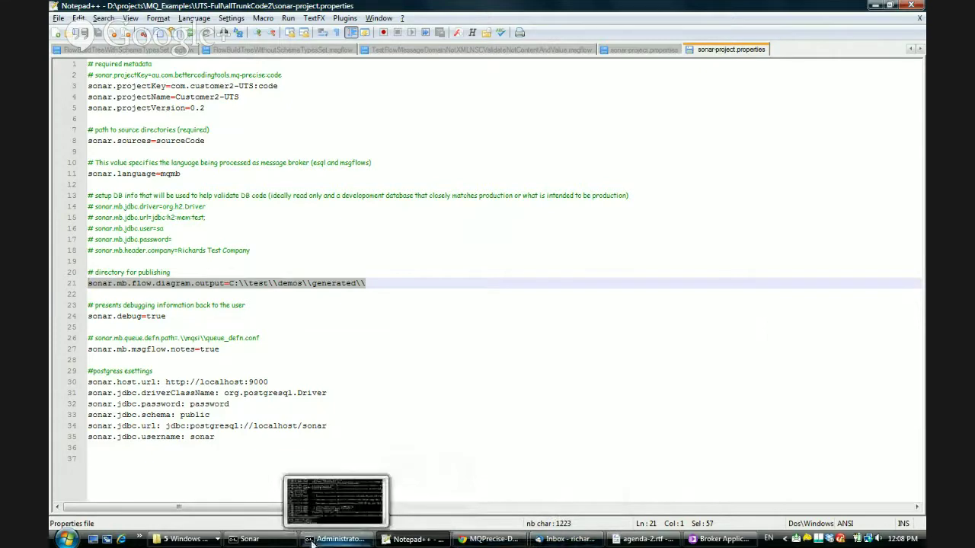
click(250, 539)
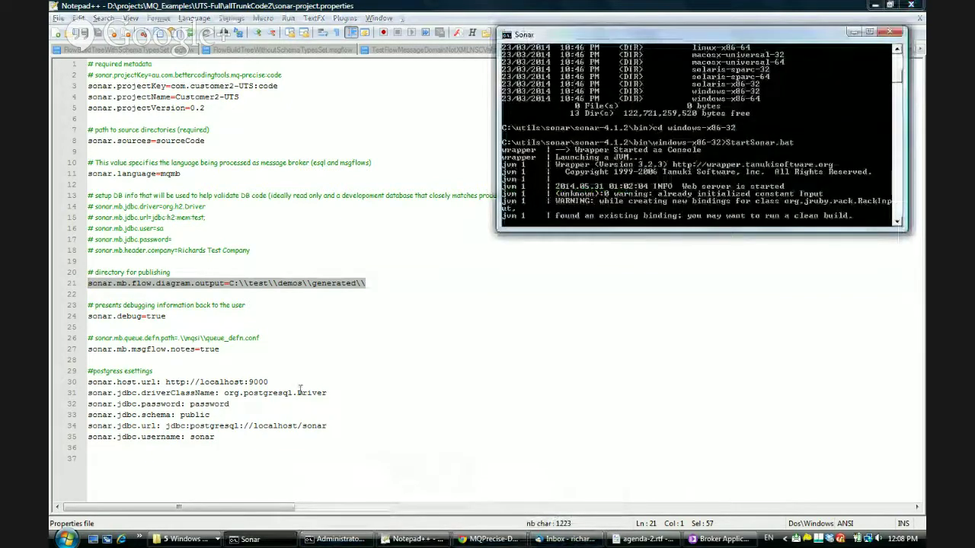
click(336, 539)
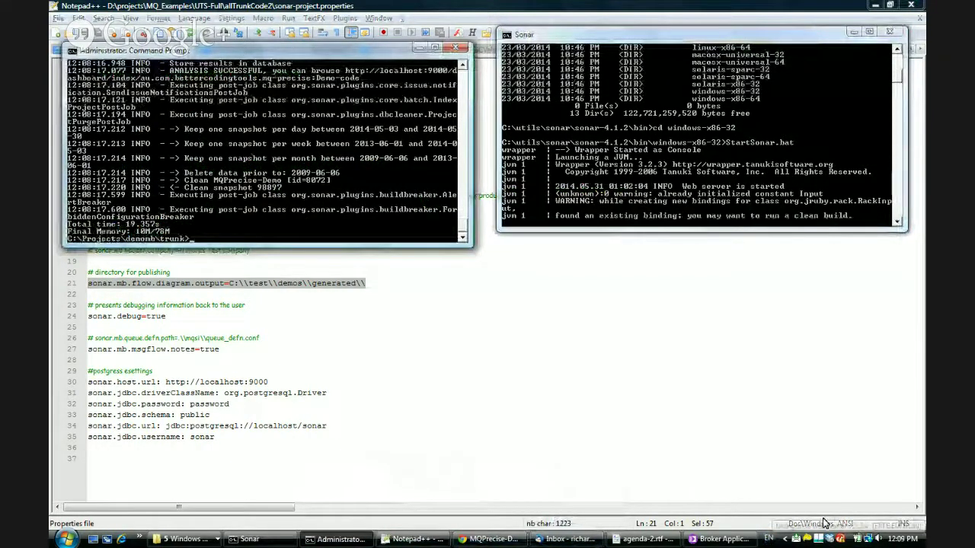
Check the Mongoose web server's shared directory and address from its tray options, and dismiss them.
right_click(808, 539)
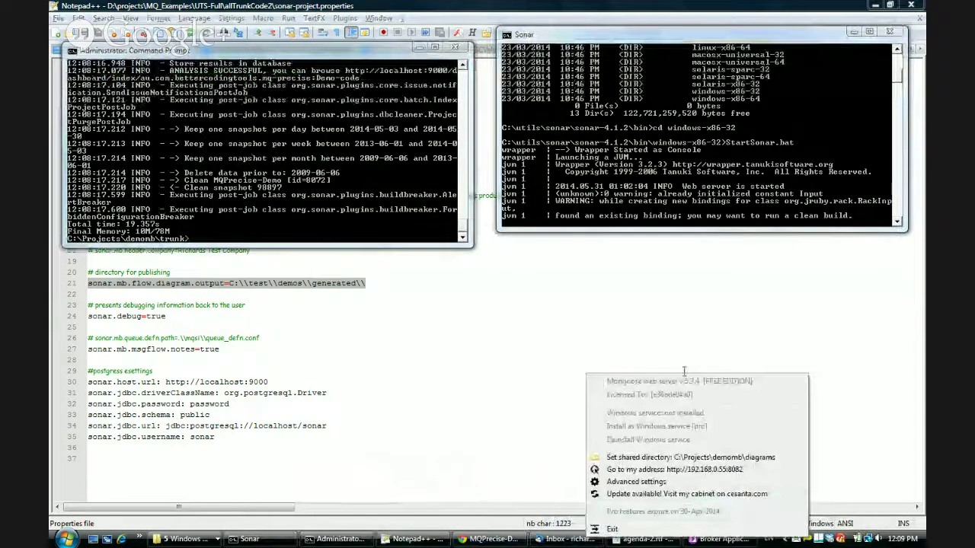
click(684, 318)
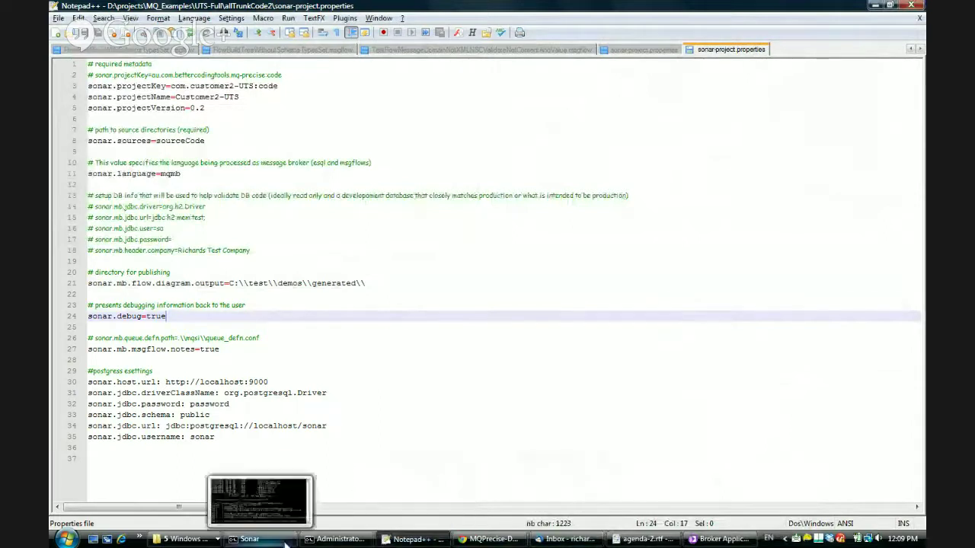
Switch to Chrome, reload the generated MQPrecise-Demo Broker overview page, and point out its title and timestamp.
click(492, 540)
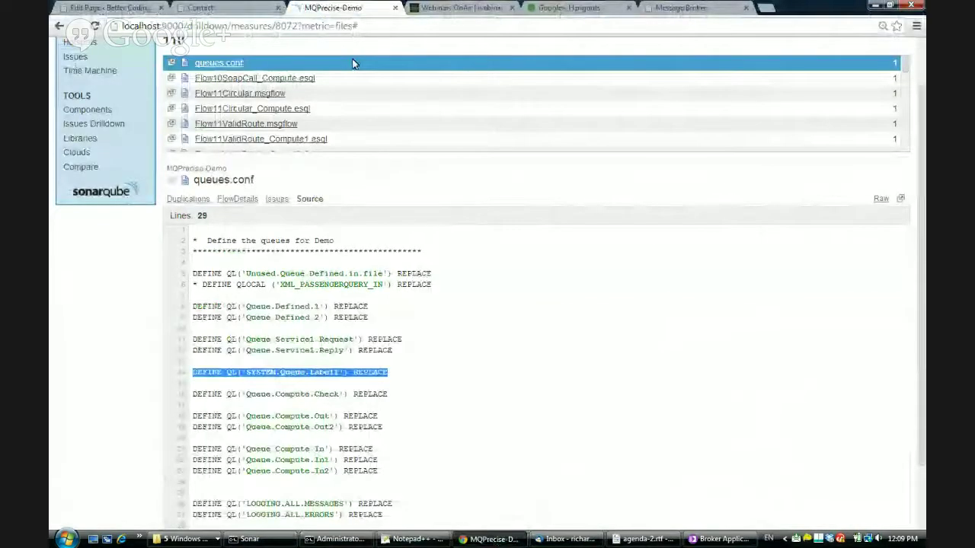
click(680, 7)
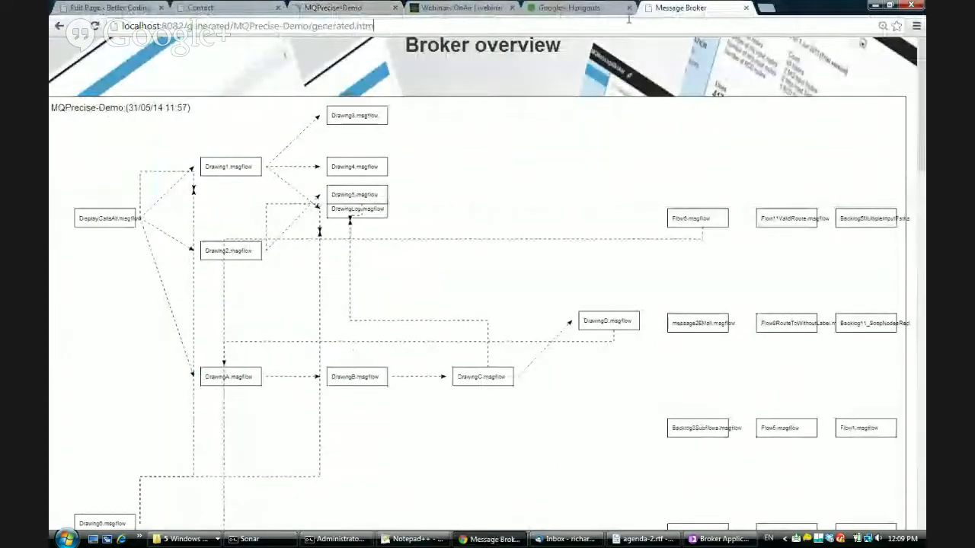
key(Return)
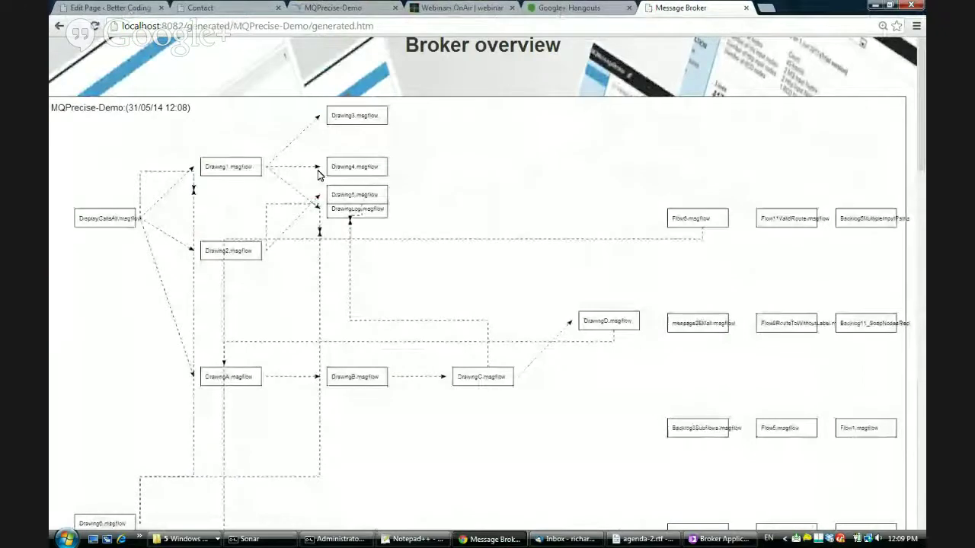
drag(51, 107, 190, 106)
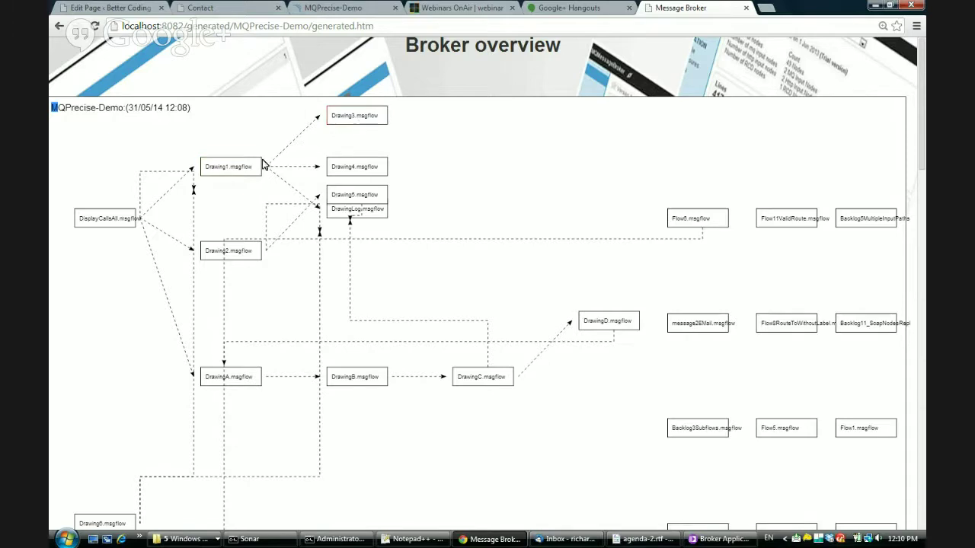
Open the Drawing3.msgflow diagram from the Broker overview and examine its input queue and flow details.
click(359, 129)
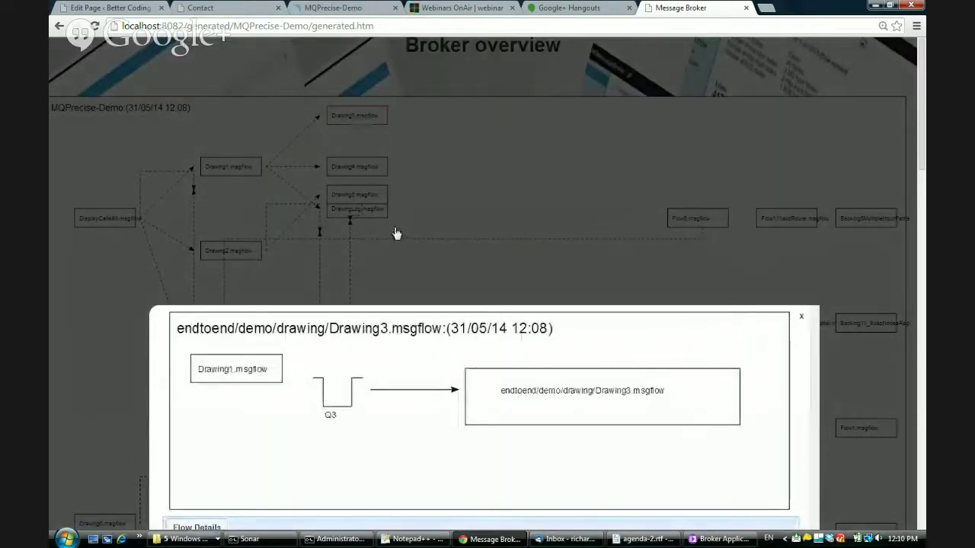
scroll(384, 242, down, 2)
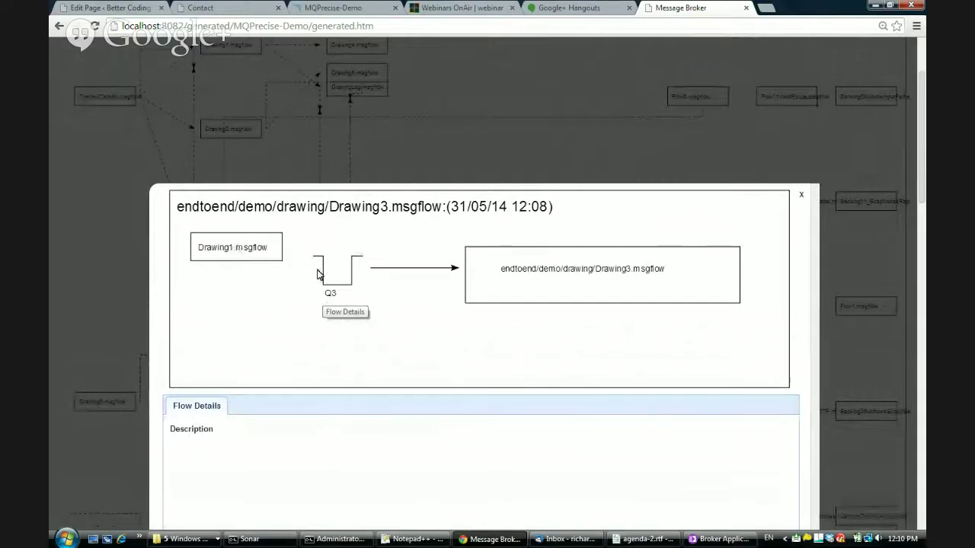
scroll(326, 291, down, 1)
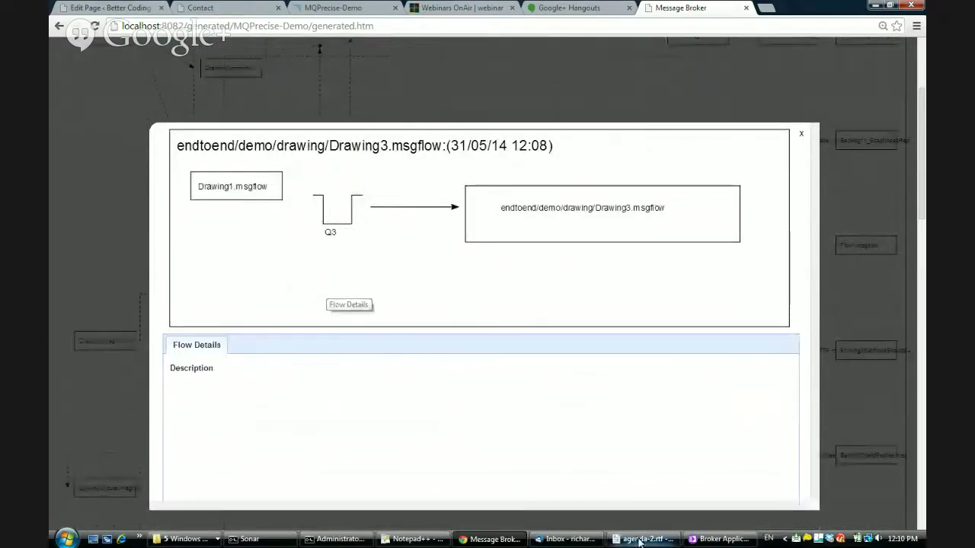
Switch to the WebSphere Message Broker Toolkit and open Drawing3.msgflow from the endtoend.demo.drawing schema of MB-Precise-Demo.
mouse_move(707, 542)
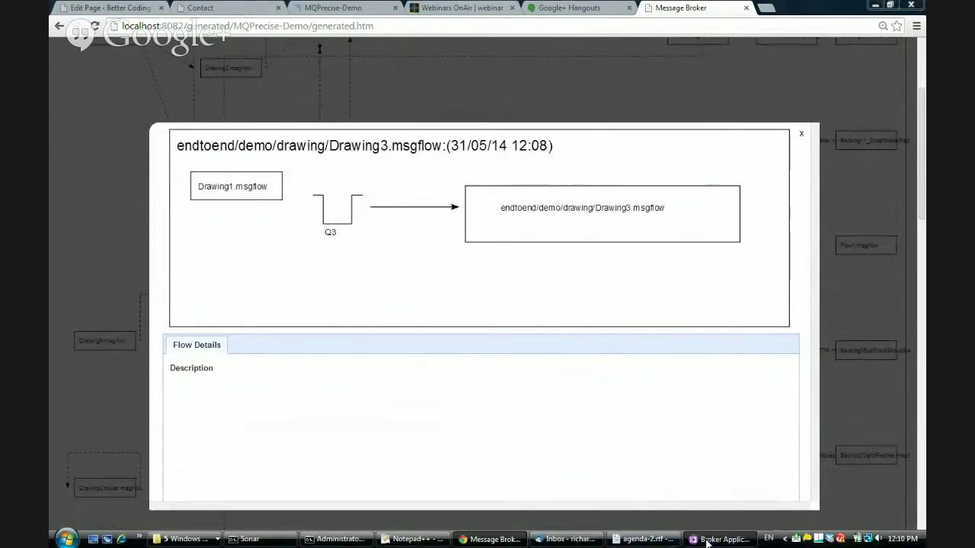
click(707, 541)
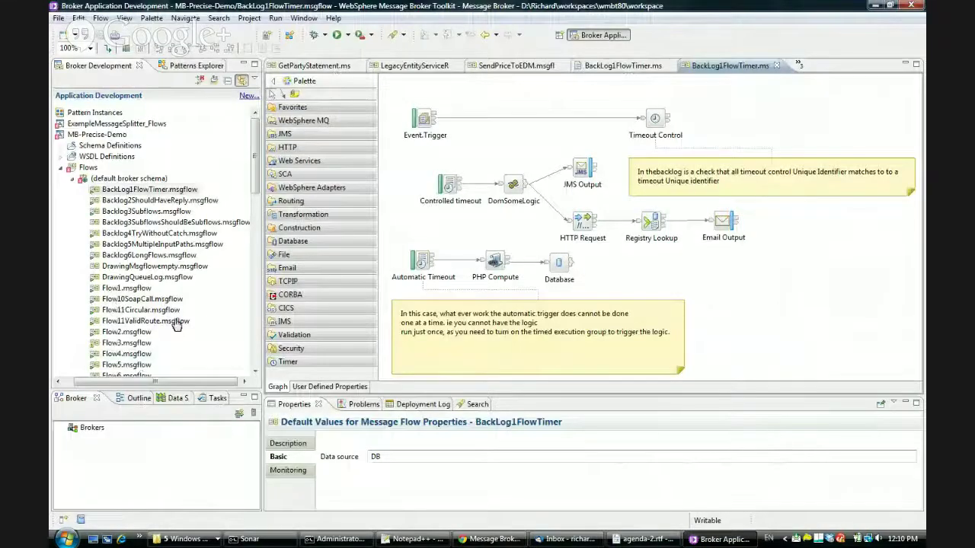
click(147, 277)
scroll(152, 292, down, 6)
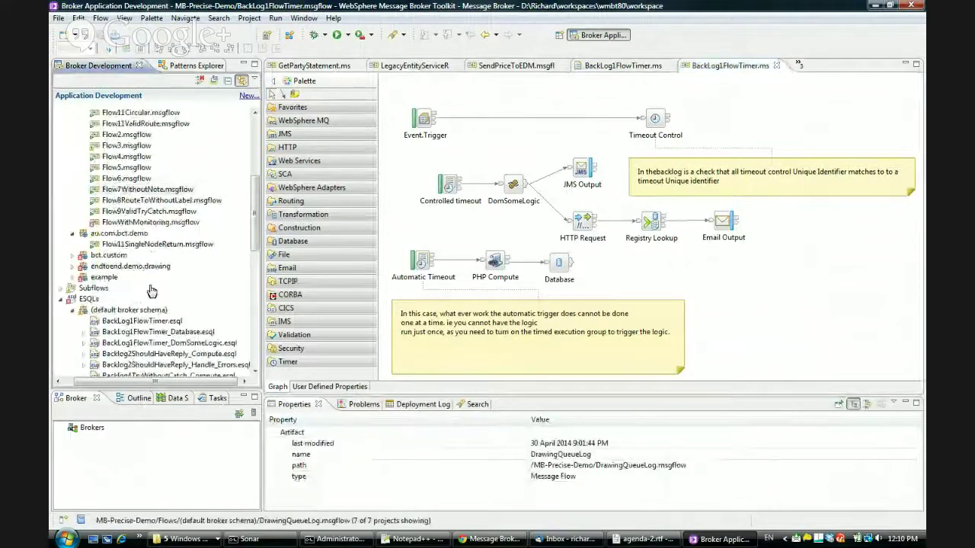
scroll(152, 291, up, 6)
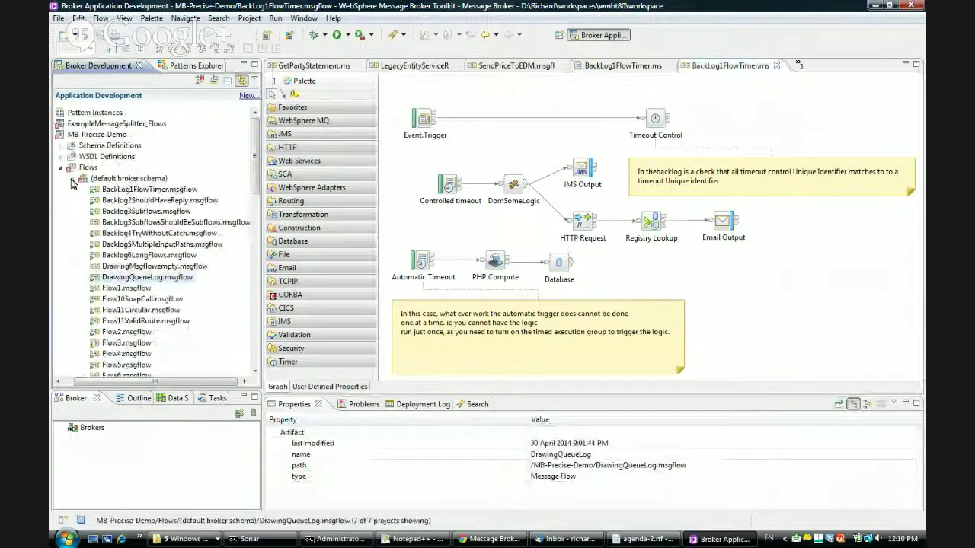
scroll(72, 183, down, 3)
click(72, 365)
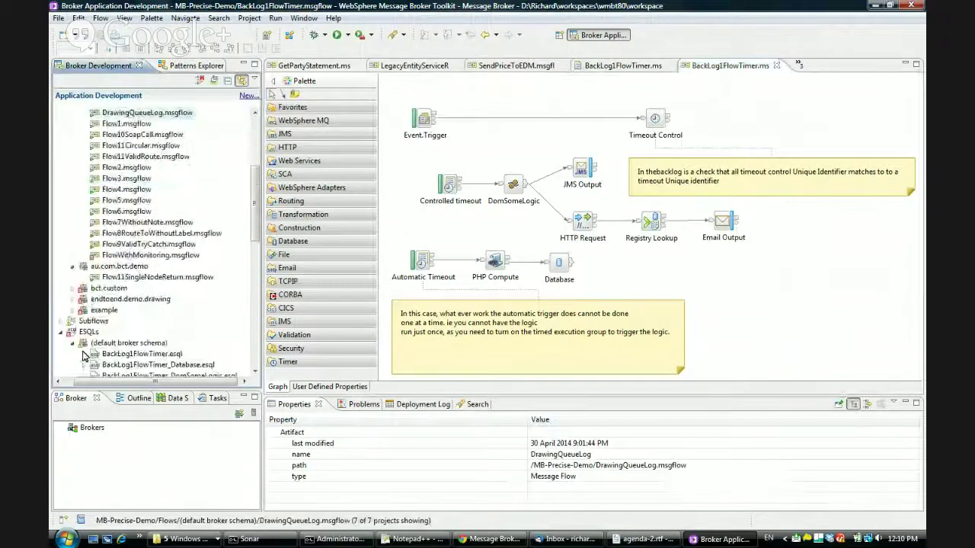
scroll(149, 282, down, 5)
double_click(131, 233)
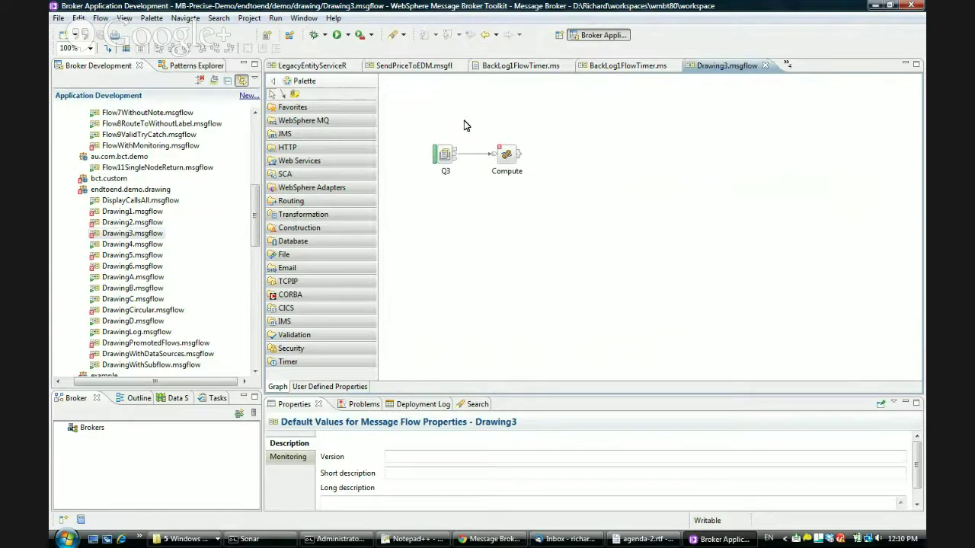
Open the Compute node's ESQL from Drawing3.msgflow, and show the Q3 input node's properties in an enlarged properties area.
click(508, 157)
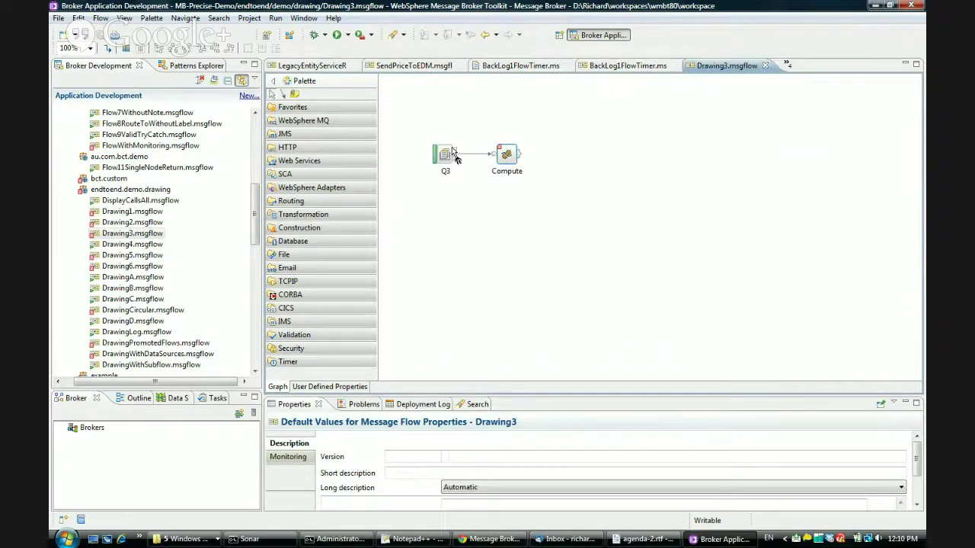
double_click(507, 156)
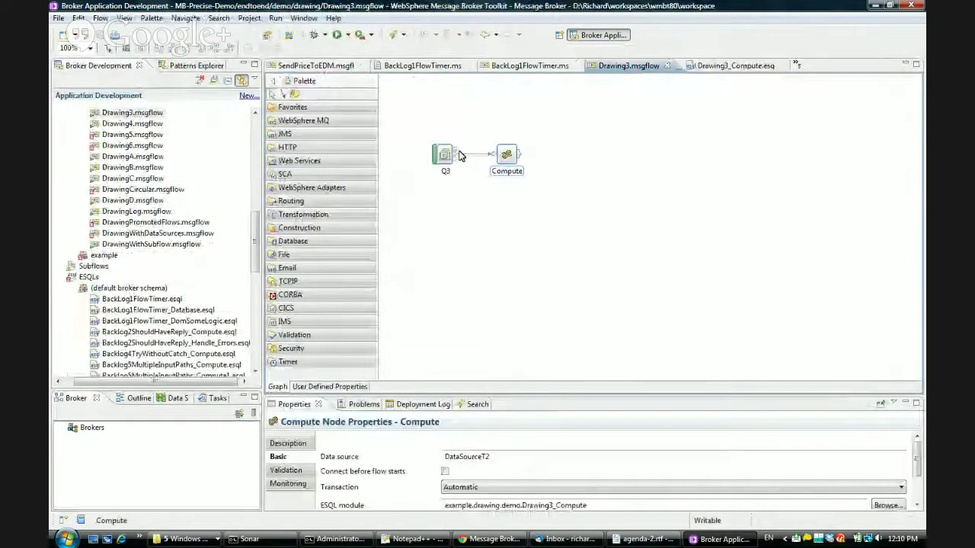
click(446, 154)
drag(544, 395, 553, 363)
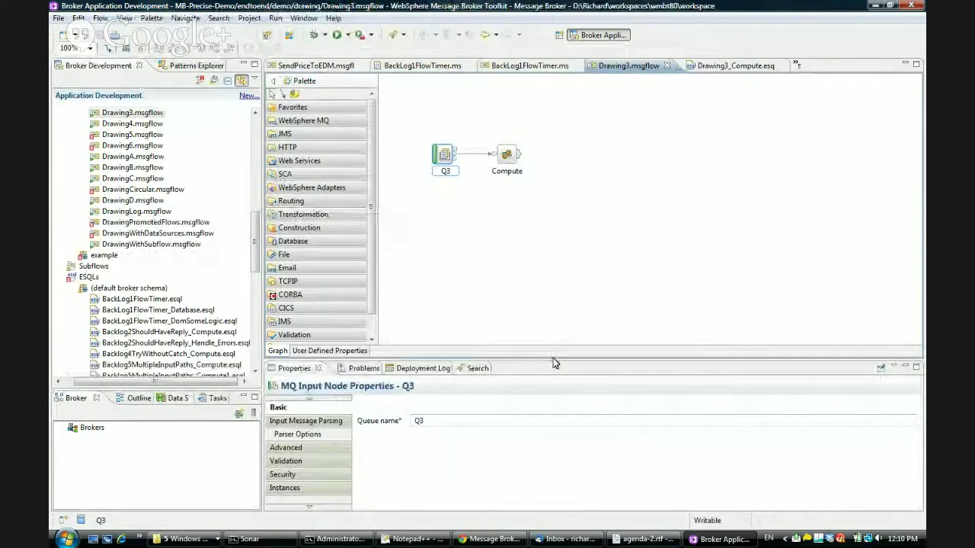
Switch back to Chrome and close the Drawing3 flow diagram to return to the Broker overview.
click(503, 539)
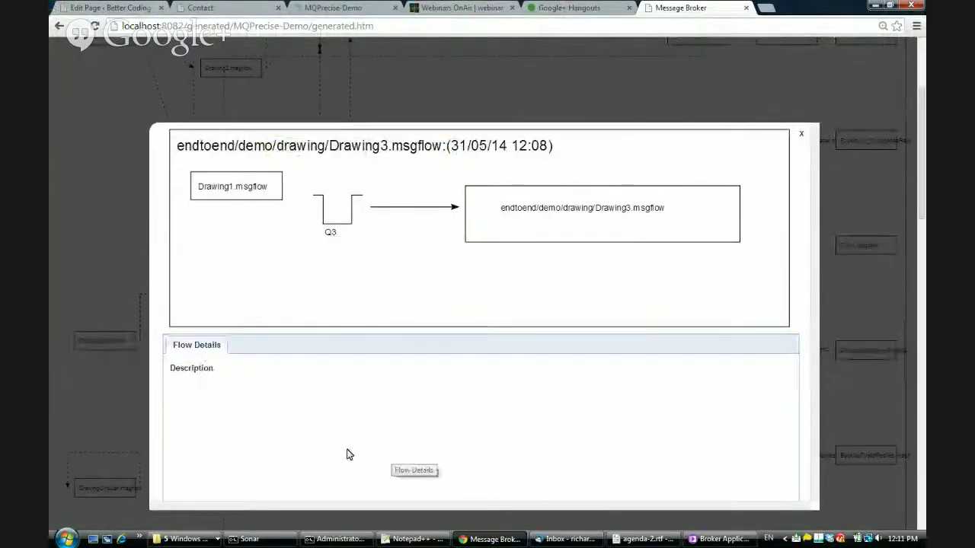
click(104, 277)
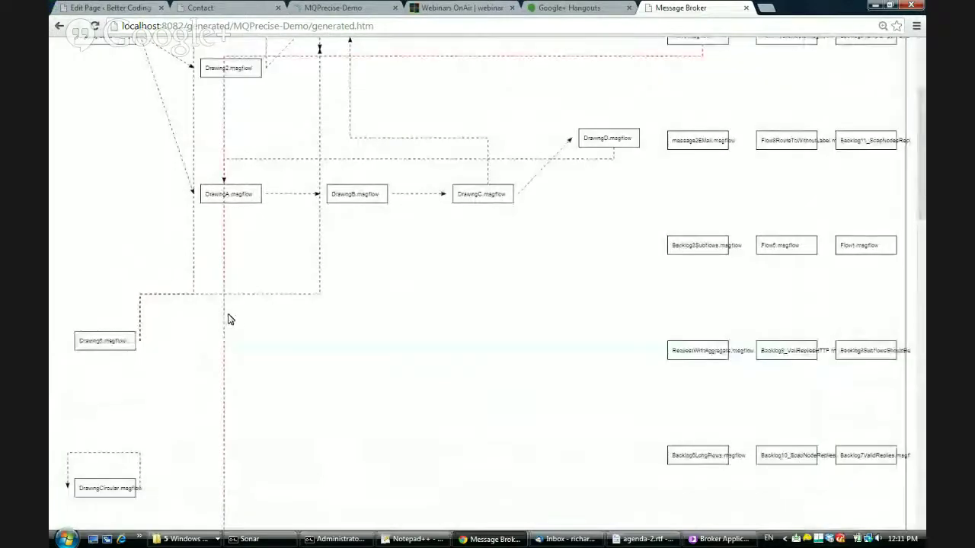
scroll(236, 320, up, 1)
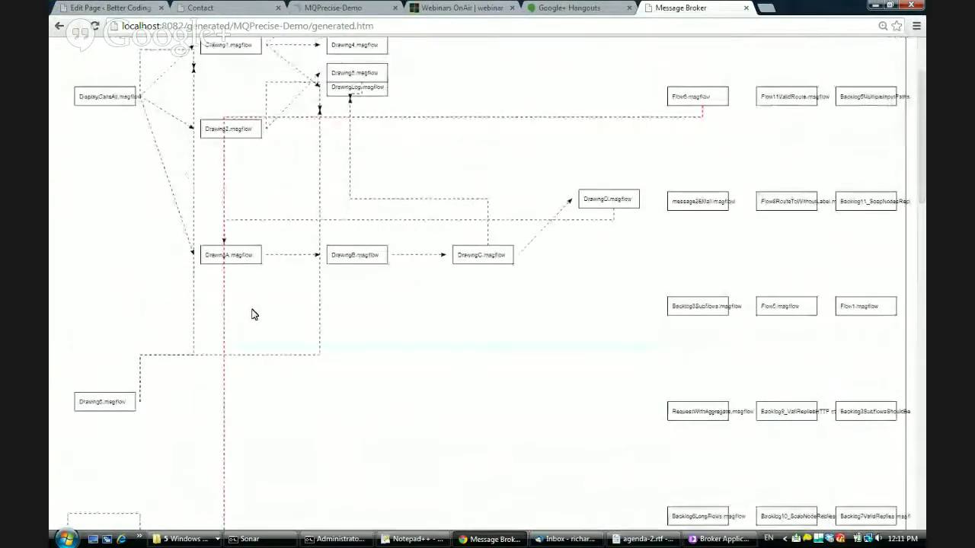
scroll(251, 312, up, 1)
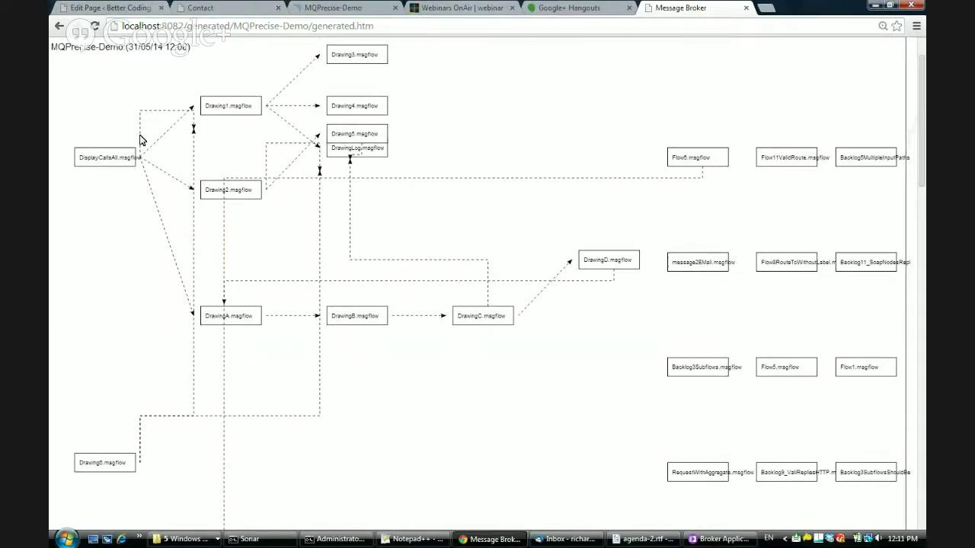
View the DisplayCallsAll.msgflow and Drawing2.msgflow diagrams one after the other, closing each one.
click(126, 157)
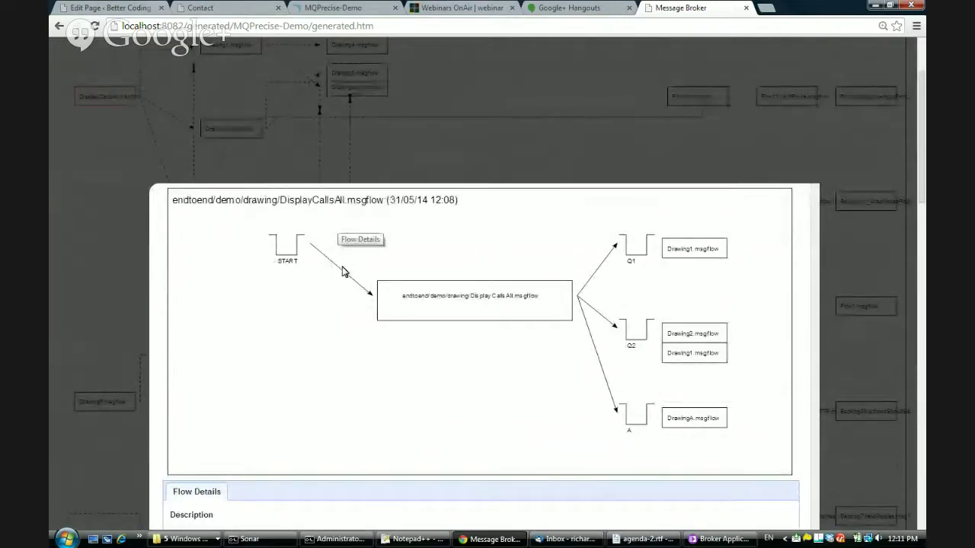
click(95, 230)
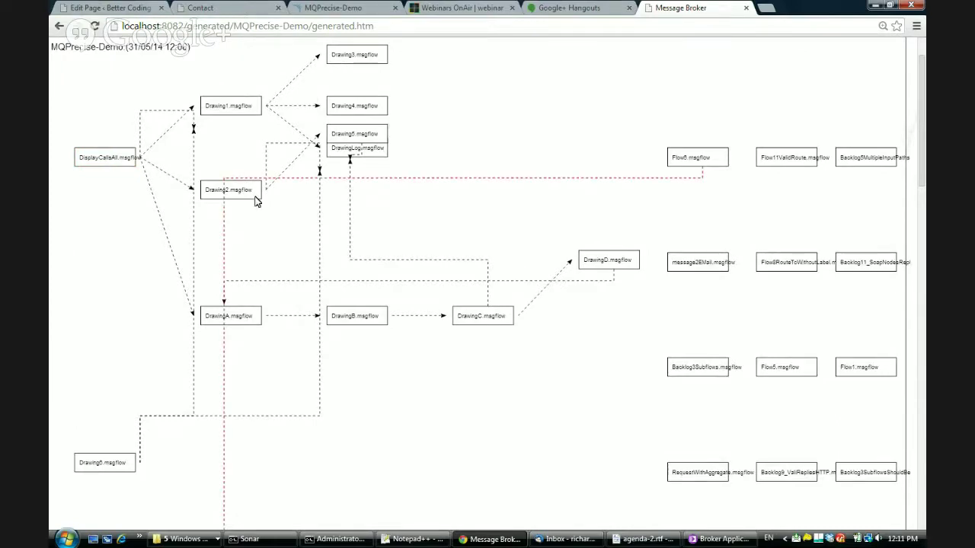
click(209, 199)
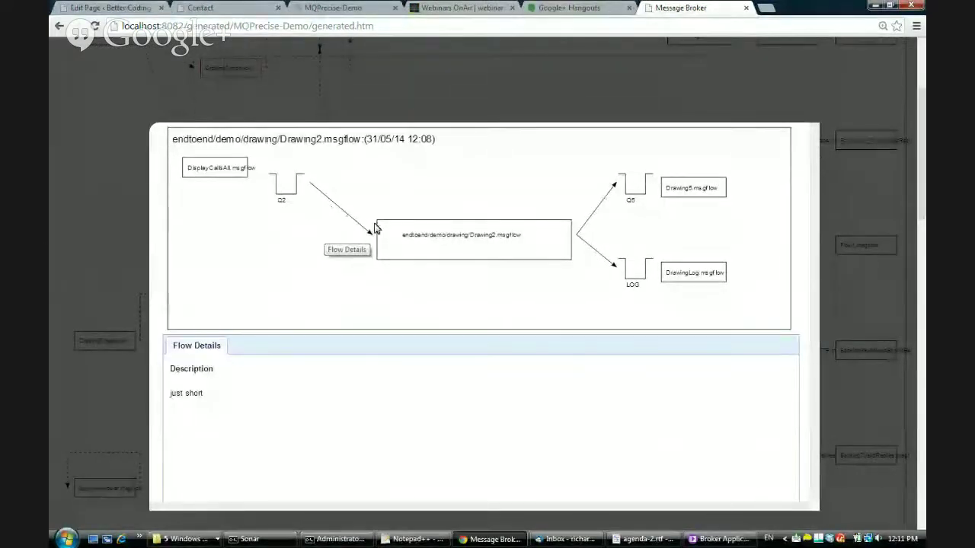
click(113, 221)
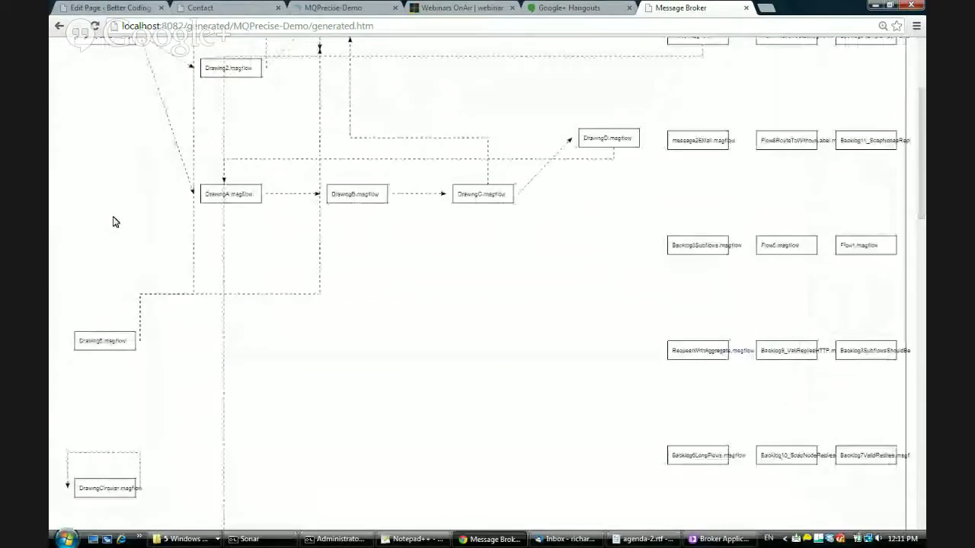
Reopen the DisplayCallsAll.msgflow diagram, examine its output queues, the flows they call and its flow details, and close it.
scroll(293, 167, up, 3)
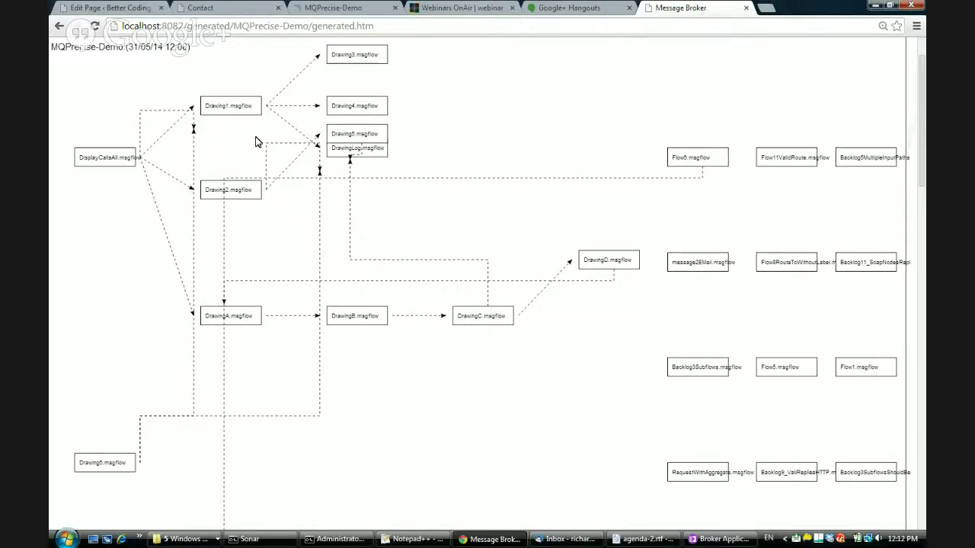
click(128, 157)
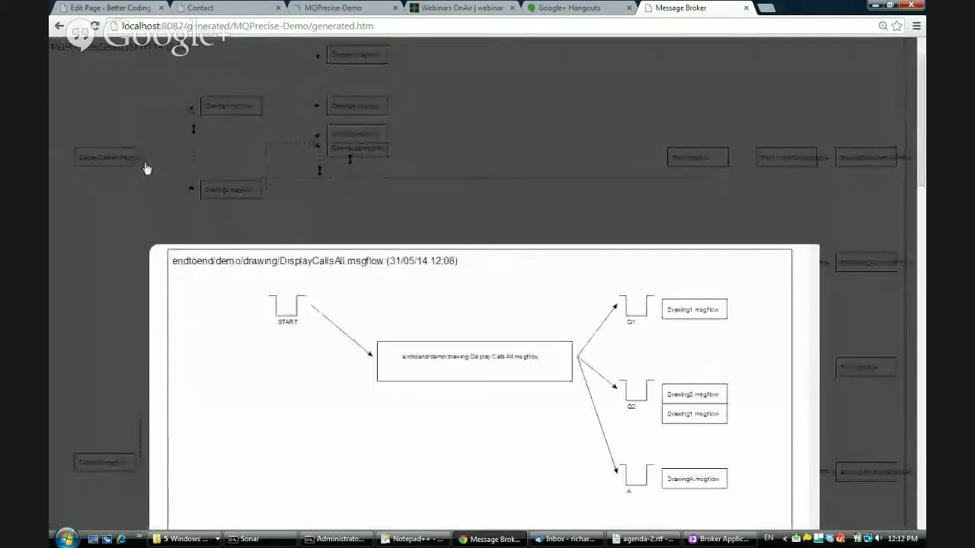
scroll(196, 203, down, 2)
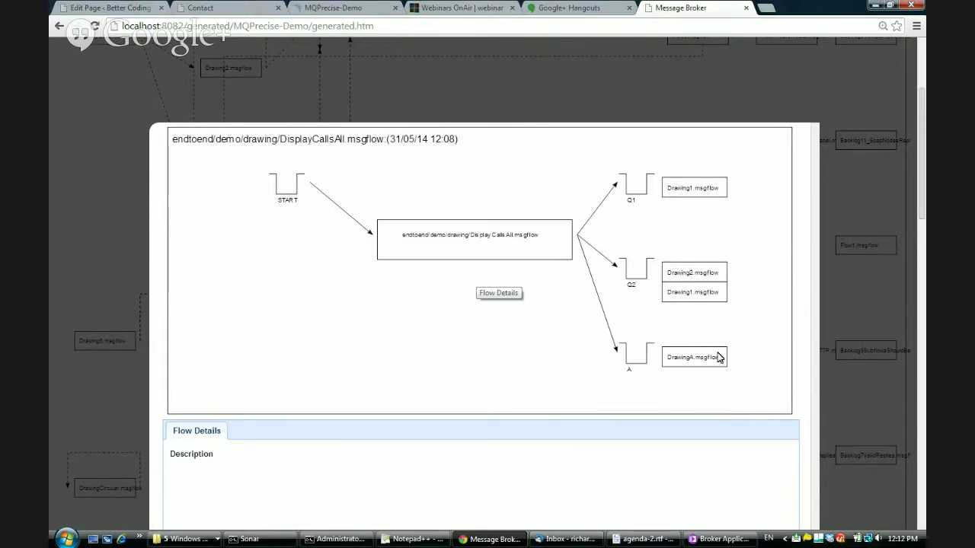
scroll(719, 358, down, 1)
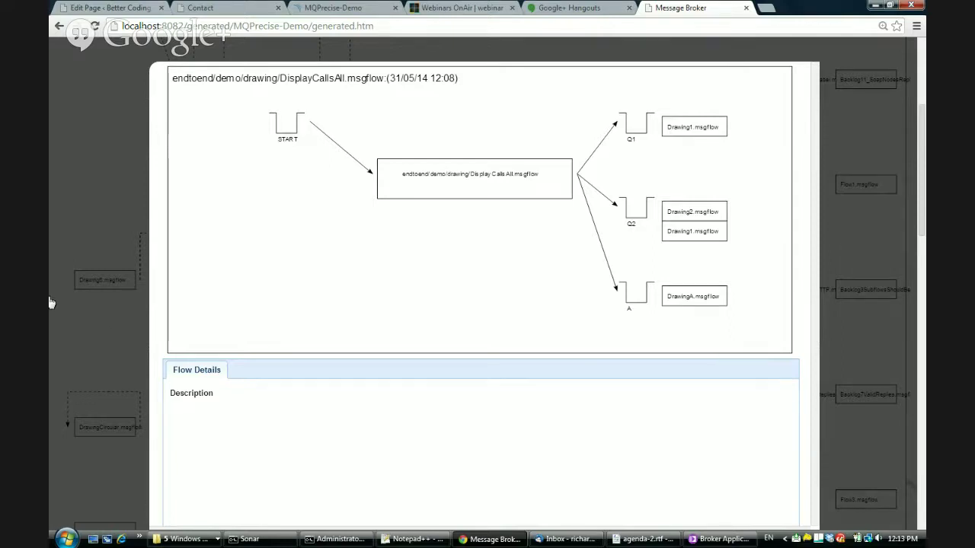
click(105, 254)
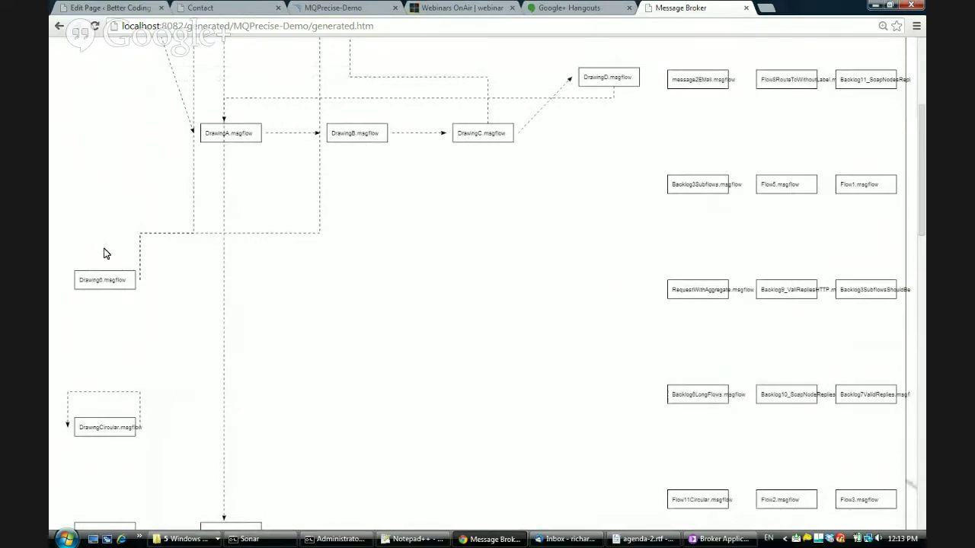
Look over the full Broker overview page and highlight generated.htm in its web address.
scroll(106, 254, up, 3)
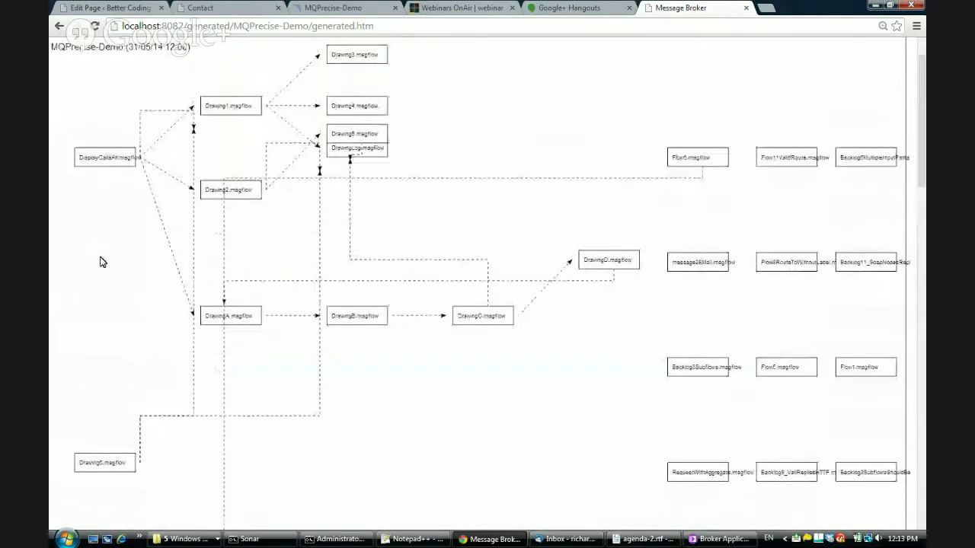
scroll(103, 262, up, 1)
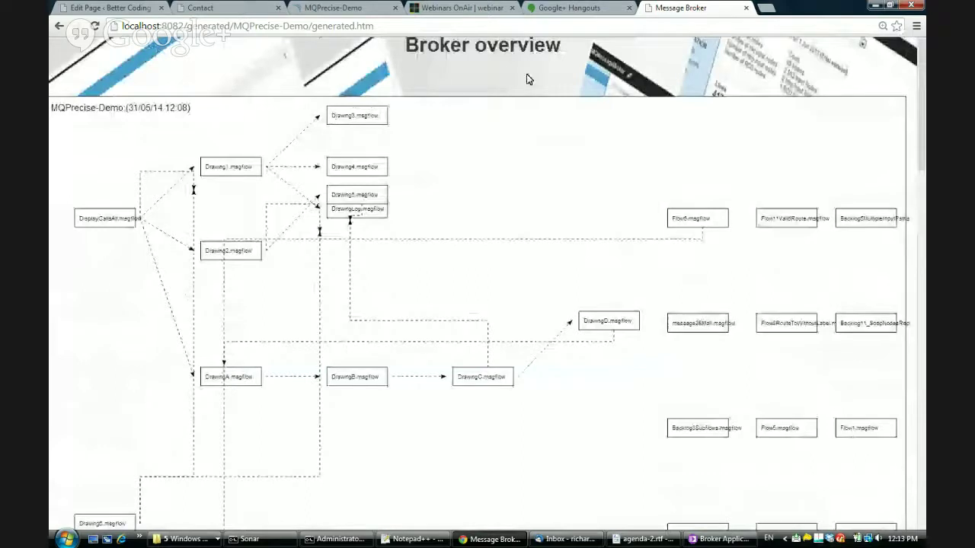
scroll(492, 195, down, 7)
scroll(492, 195, up, 7)
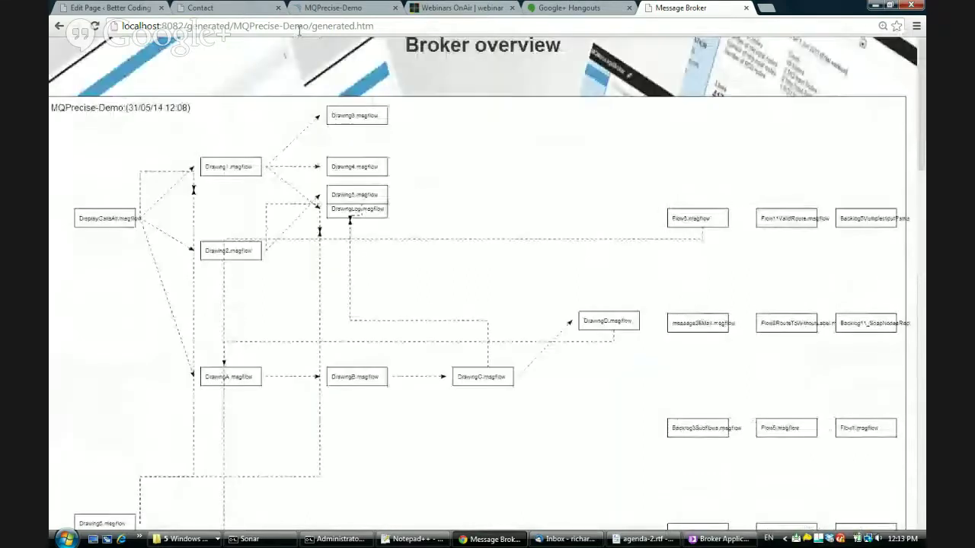
drag(311, 26, 381, 26)
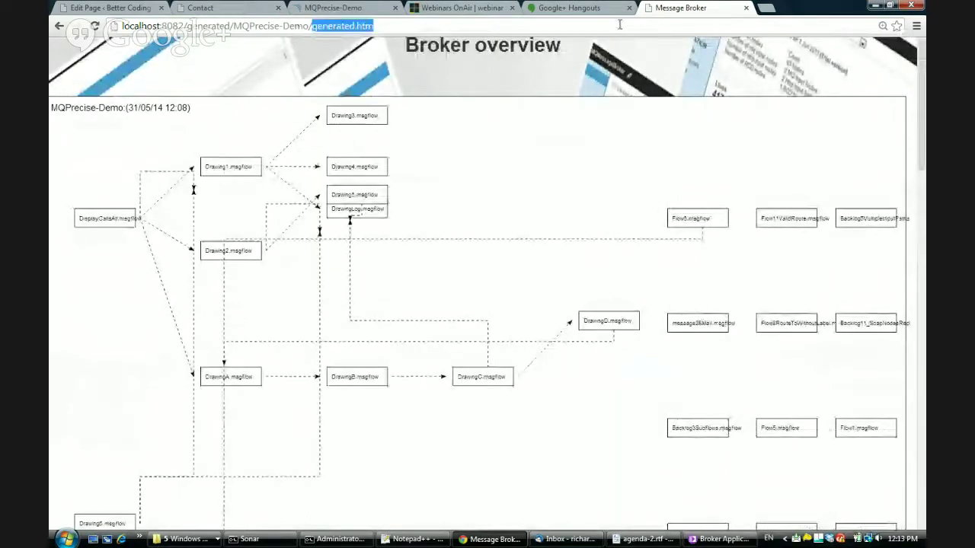
Go to the MQPrecise-Demo directory index, open masterdiagram.svg and look over the whole diagram.
key(BackSpace)
key(Return)
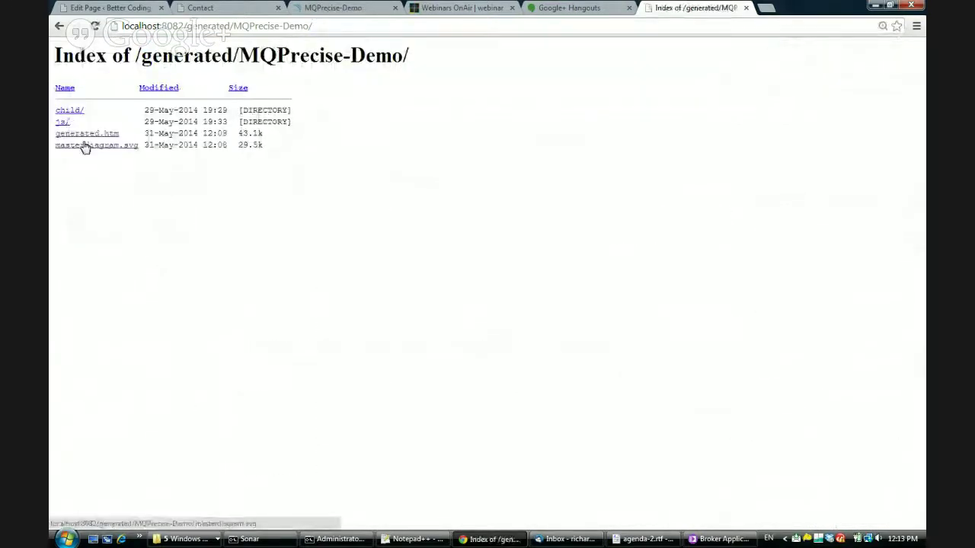
click(95, 145)
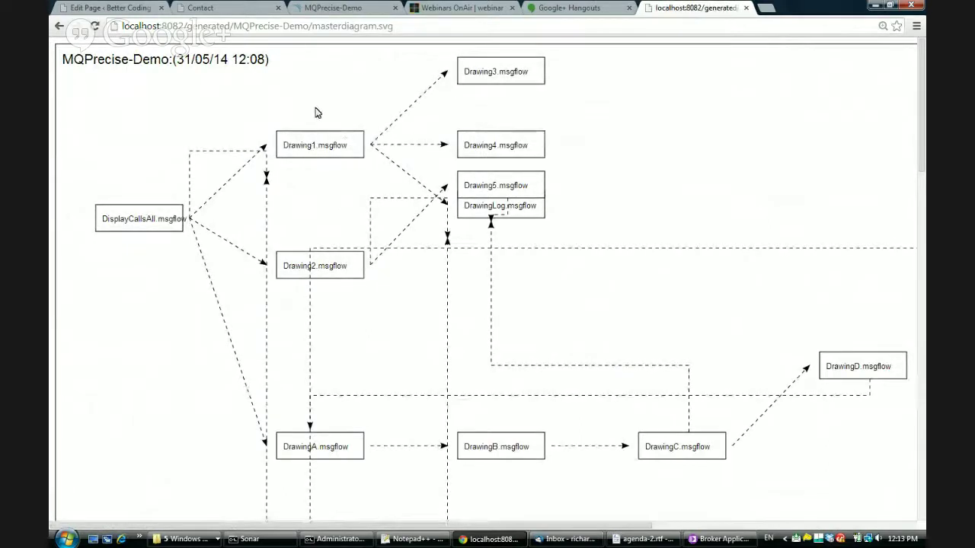
scroll(324, 133, down, 5)
scroll(325, 180, down, 8)
scroll(327, 188, up, 5)
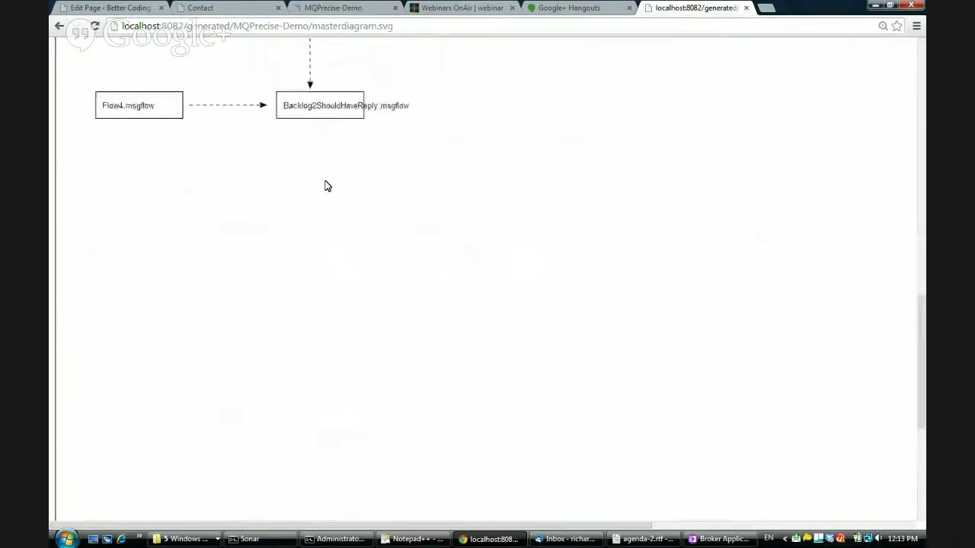
scroll(330, 174, up, 8)
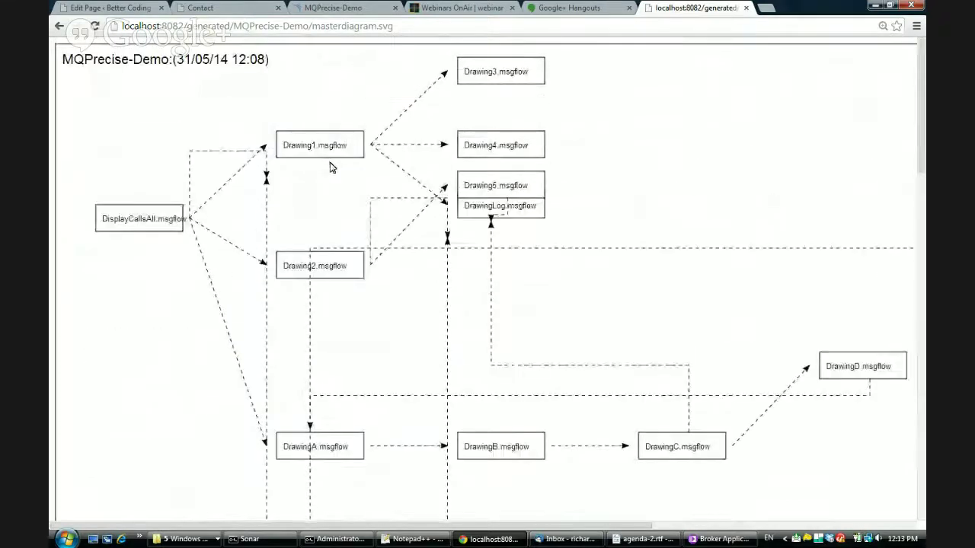
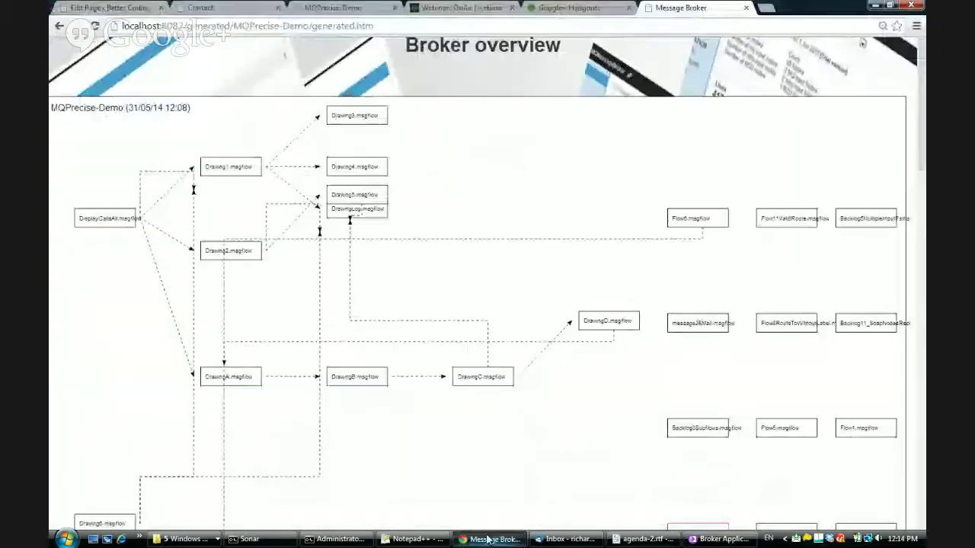
Examine the overview diagram on generated.htm and the table of flows with their comments and notes below it.
scroll(484, 229, down, 10)
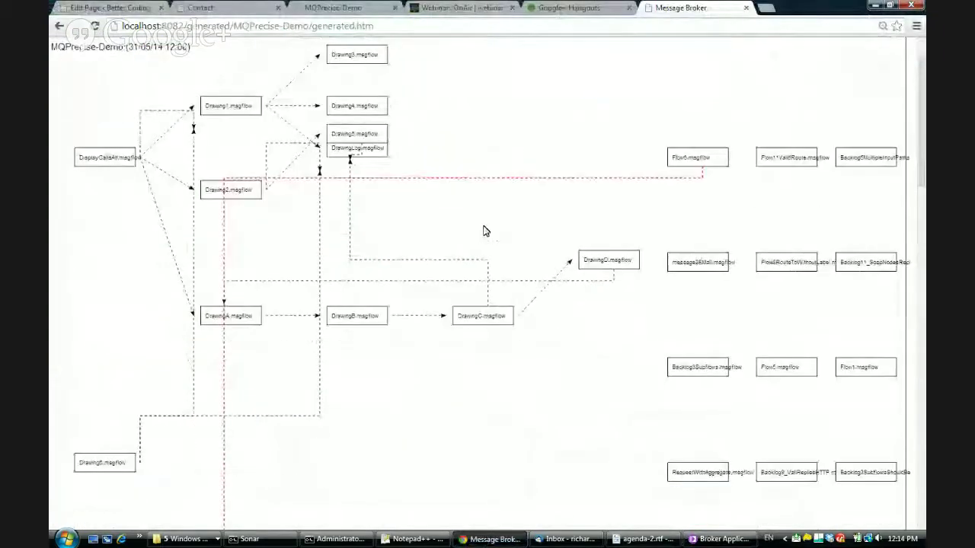
scroll(488, 233, down, 5)
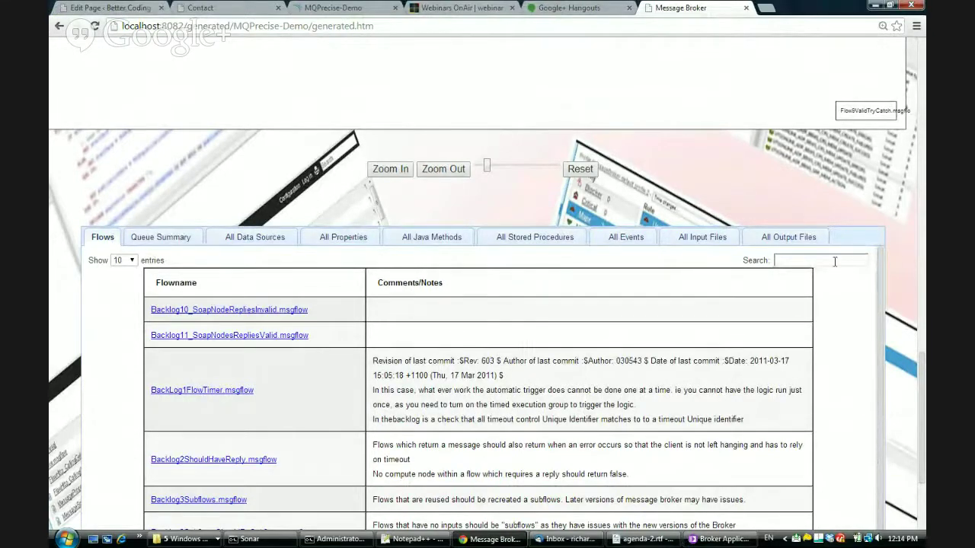
scroll(836, 267, down, 2)
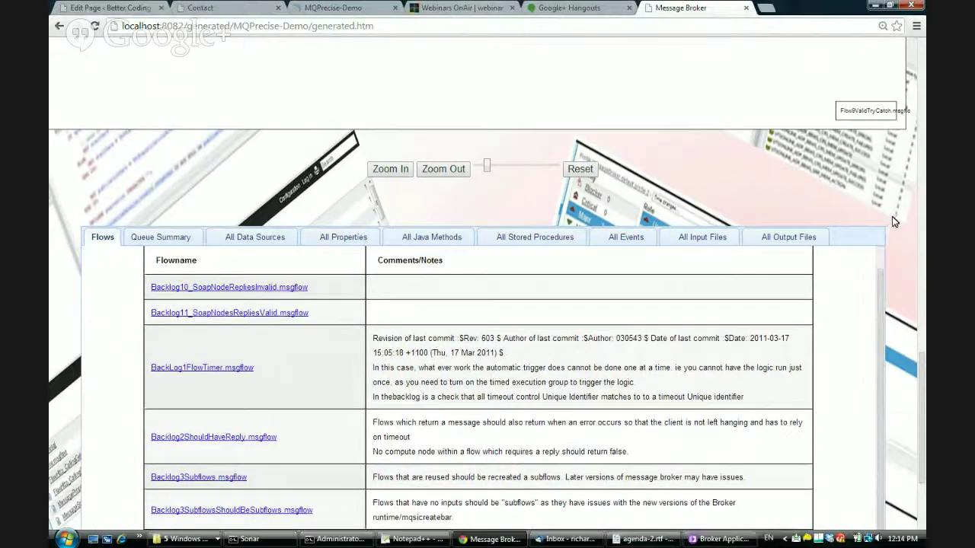
scroll(895, 223, down, 2)
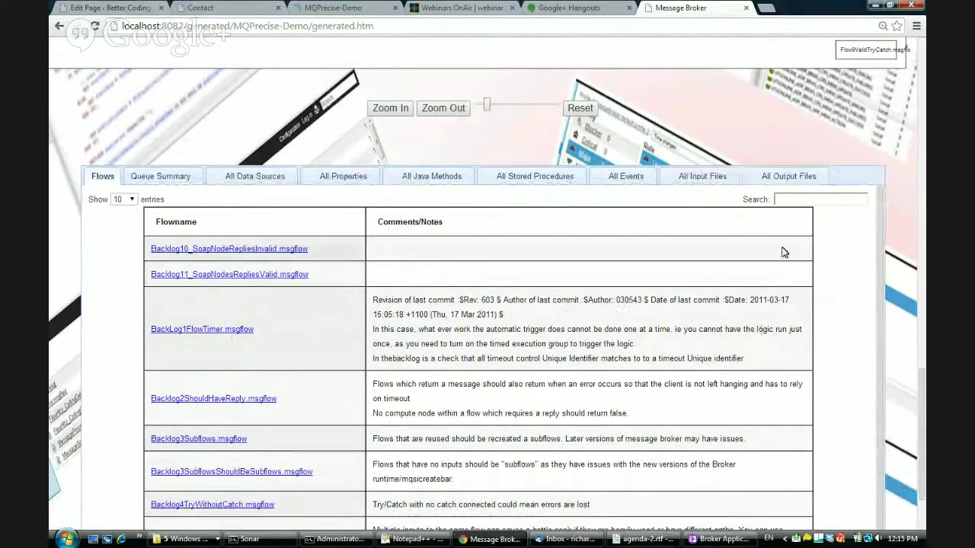
click(796, 200)
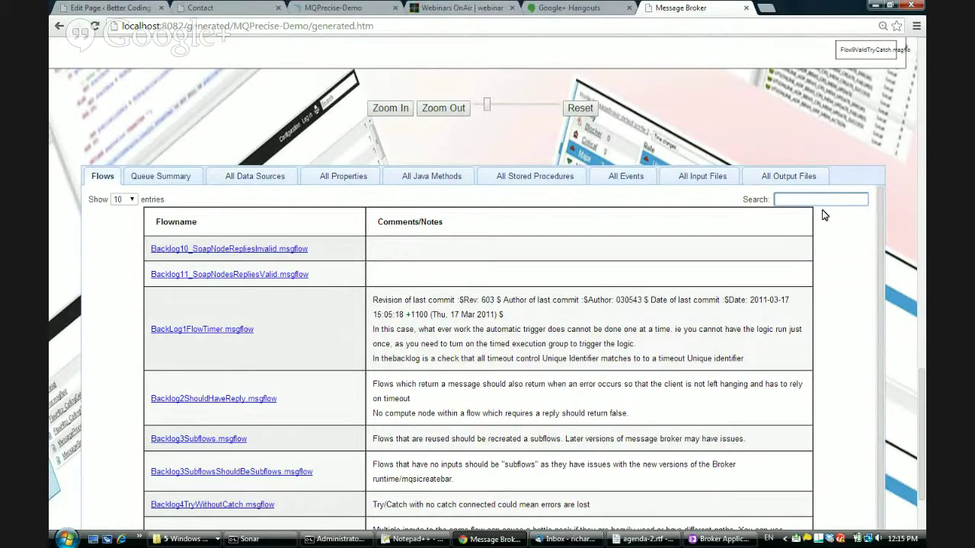
scroll(691, 348, down, 3)
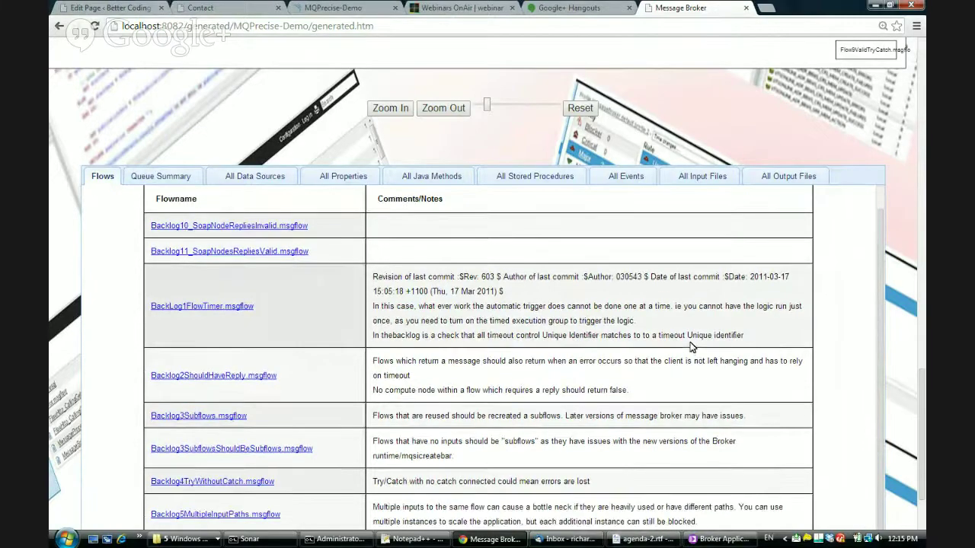
scroll(688, 346, up, 3)
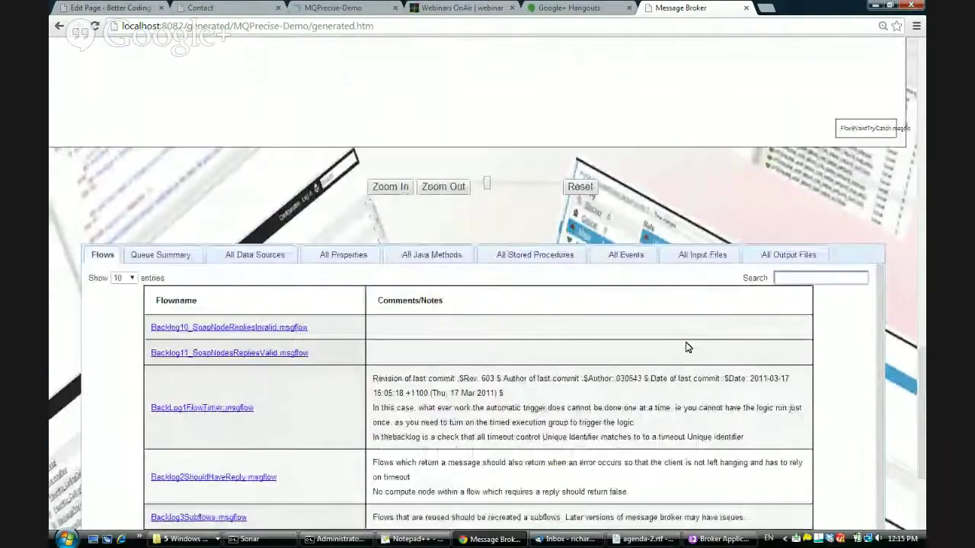
scroll(688, 347, down, 1)
scroll(761, 228, up, 1)
Filter the flows table by "Drawing" and look through the filtered flows.
click(801, 278)
text(Dra)
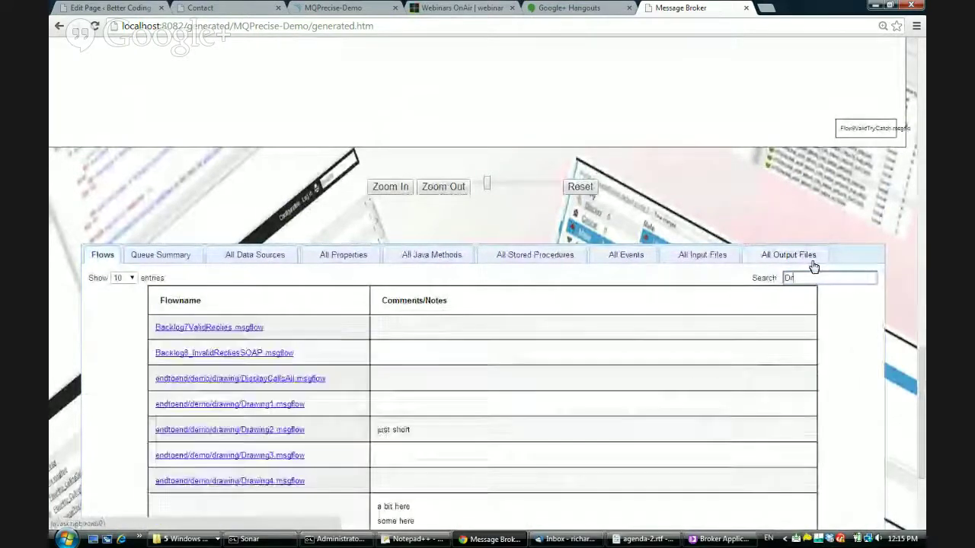
text(wing)
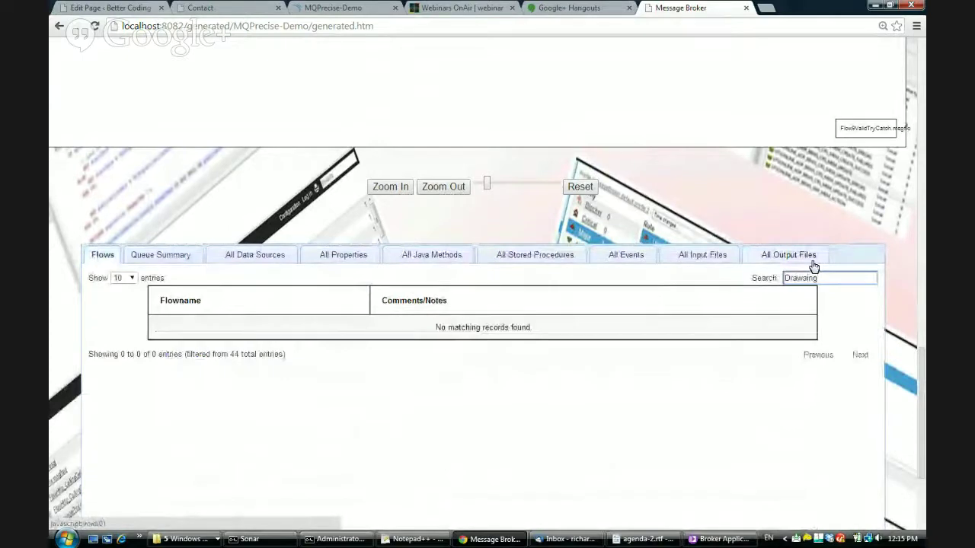
text(ng)
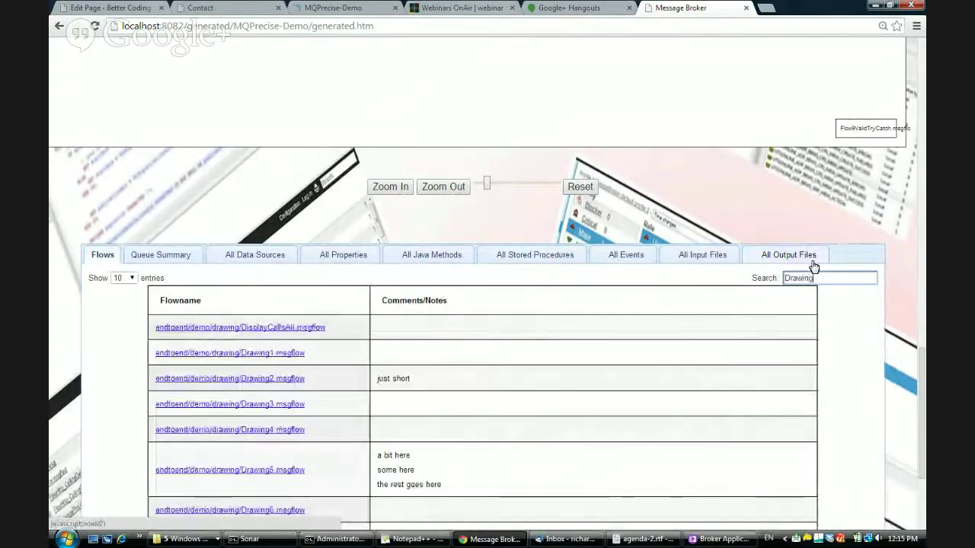
scroll(537, 345, down, 1)
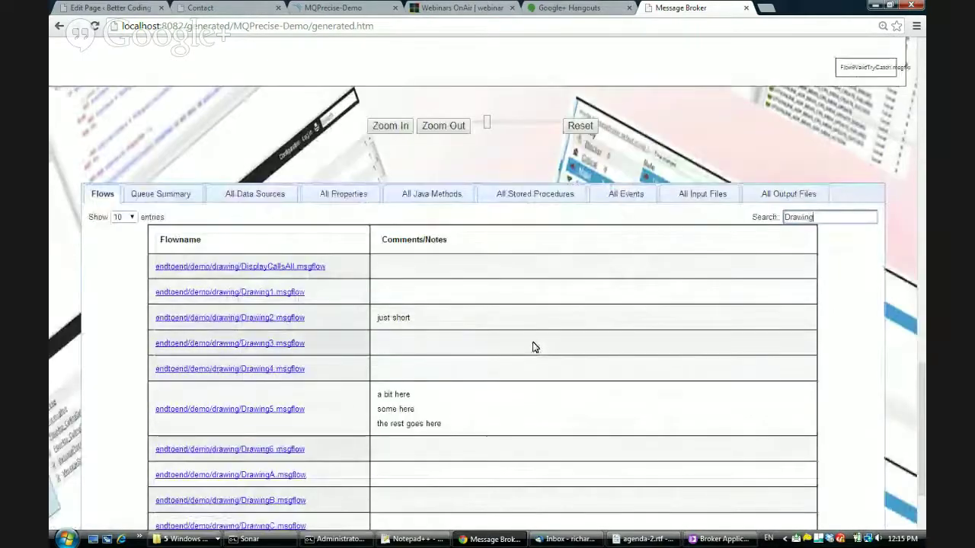
scroll(531, 344, down, 1)
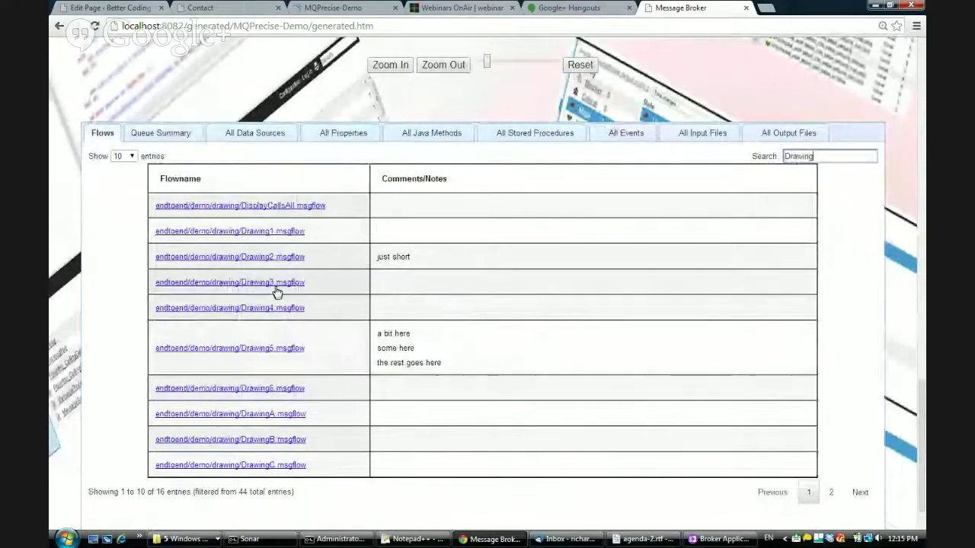
View the Drawing3.msgflow diagram from the filtered flows table and close it.
click(307, 283)
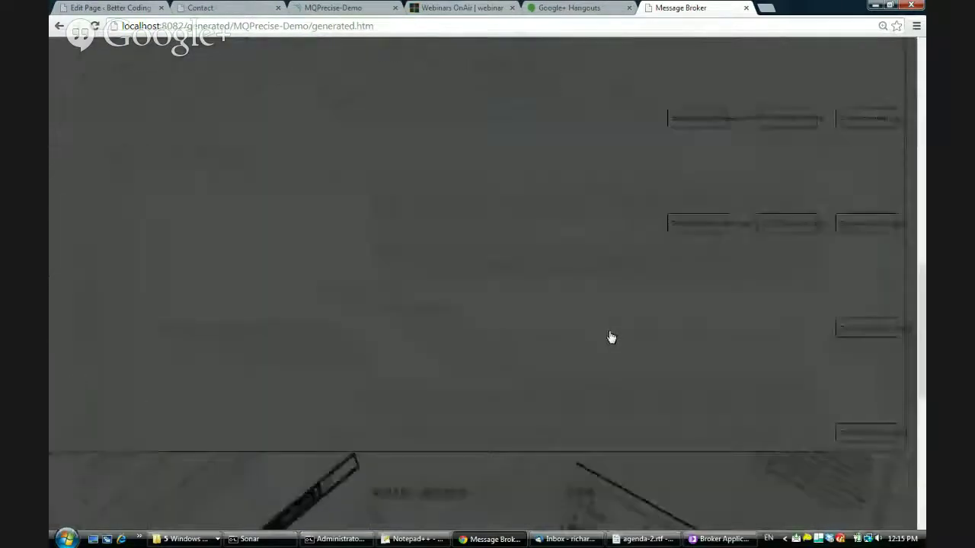
scroll(613, 336, down, 1)
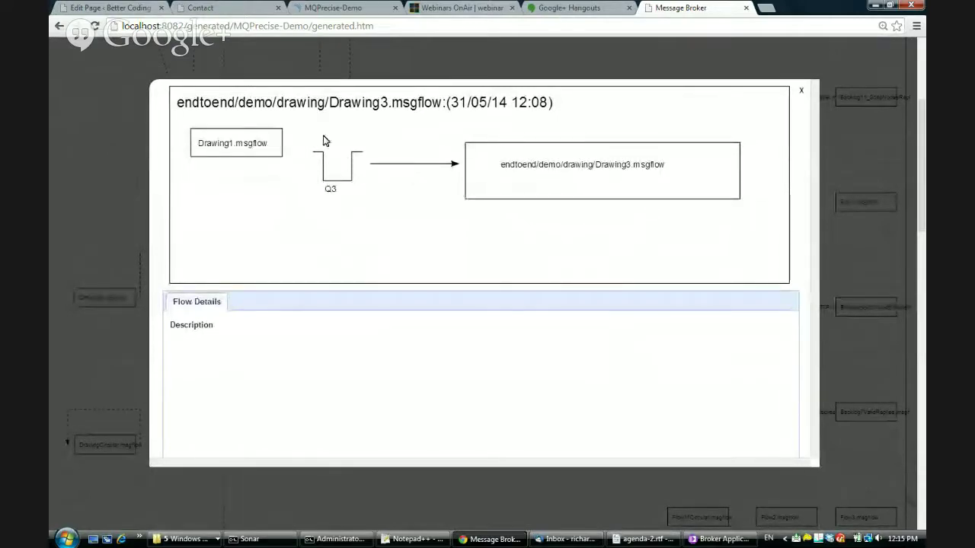
click(126, 239)
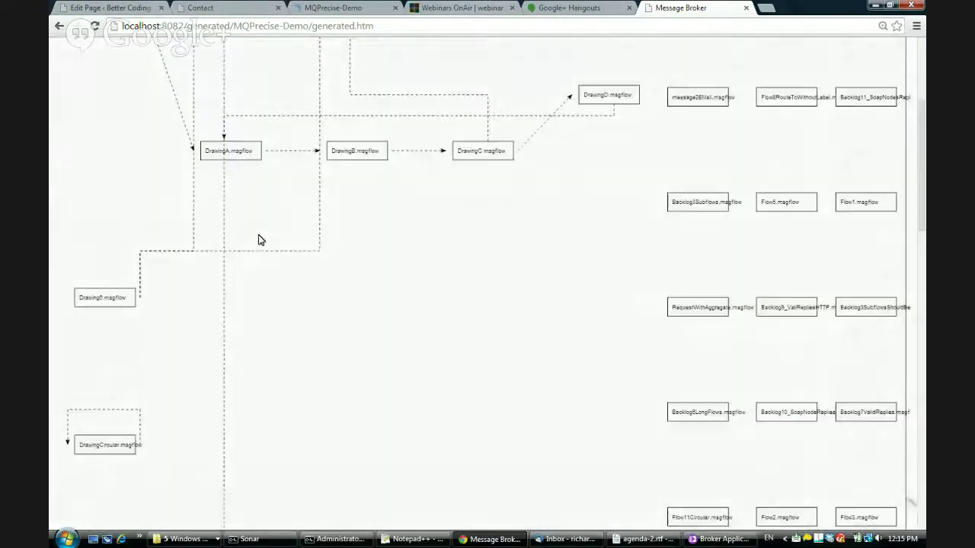
Display the queue summary and set it to show 100 entries.
scroll(256, 261, down, 4)
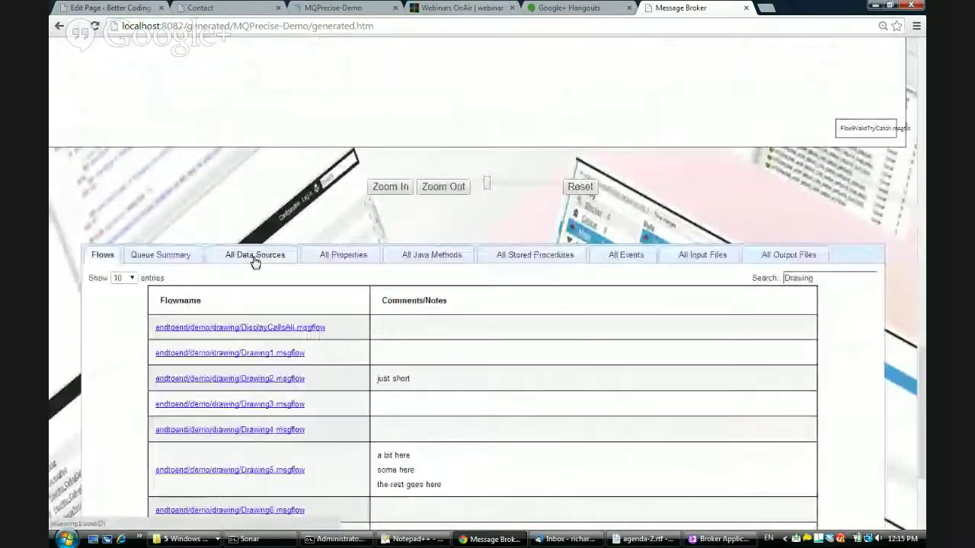
click(174, 259)
scroll(274, 282, down, 2)
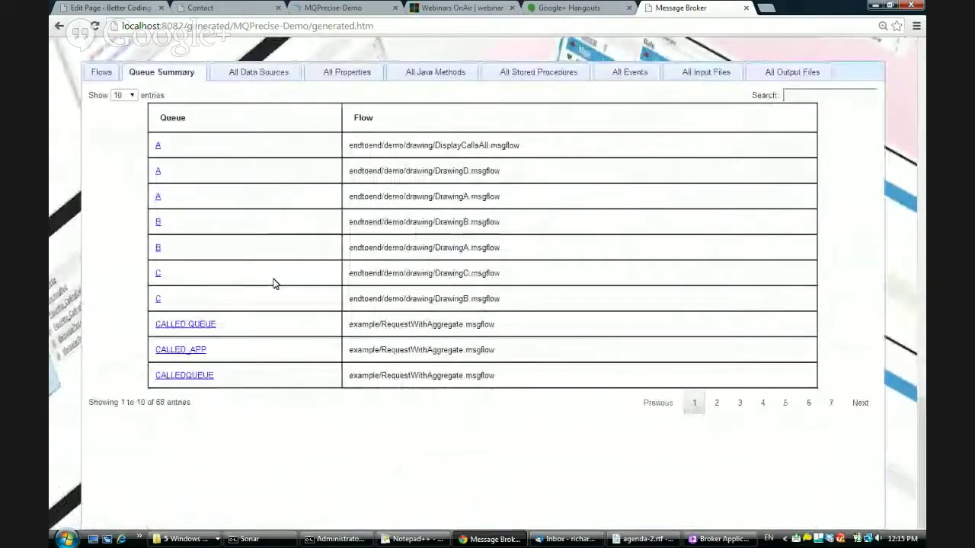
scroll(188, 282, up, 1)
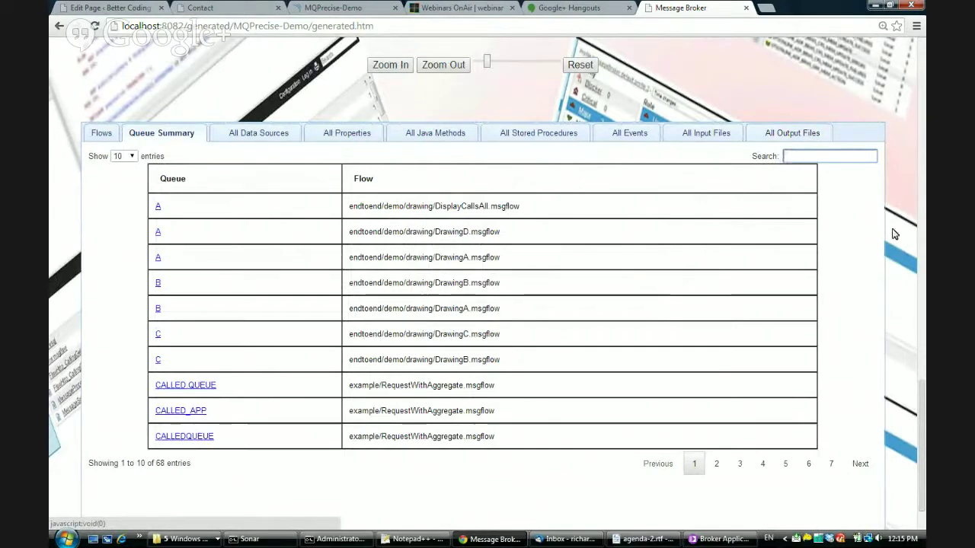
click(131, 157)
click(131, 200)
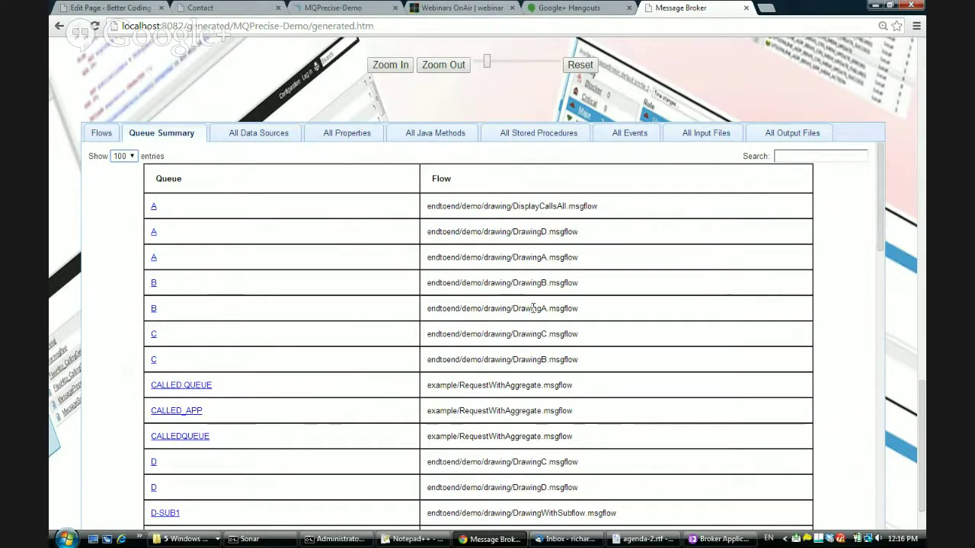
Highlight queue C of DrawingB.msgflow and filter the queue summary by "DrawingB".
double_click(153, 362)
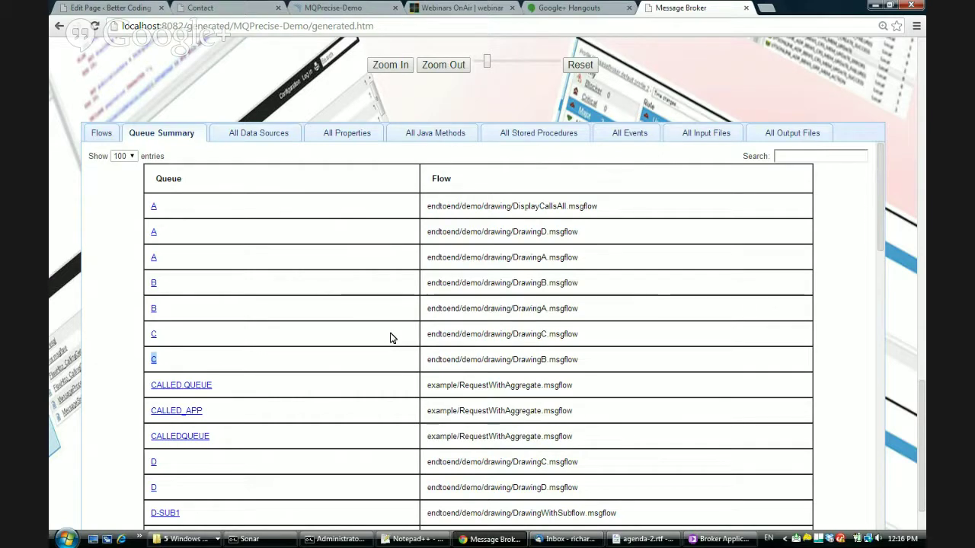
click(834, 152)
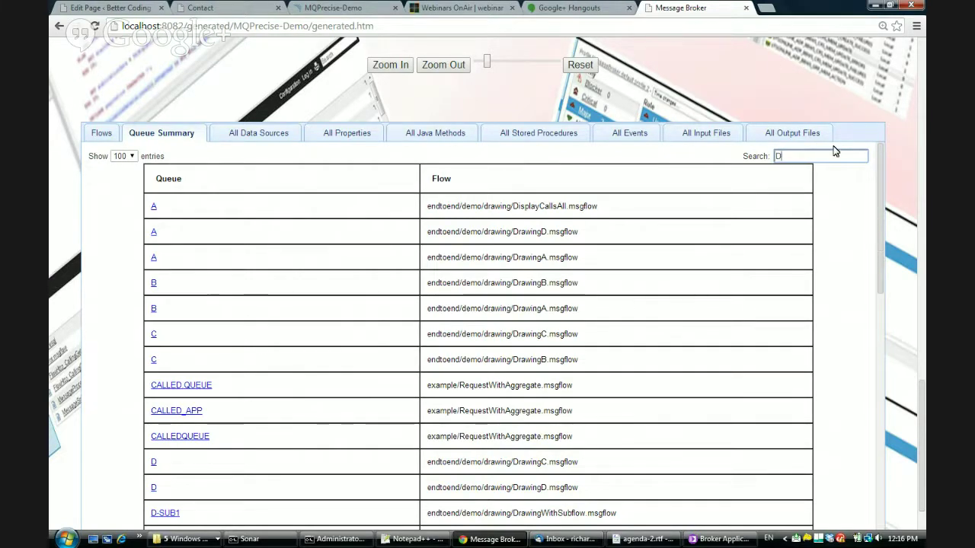
text(Drawing)
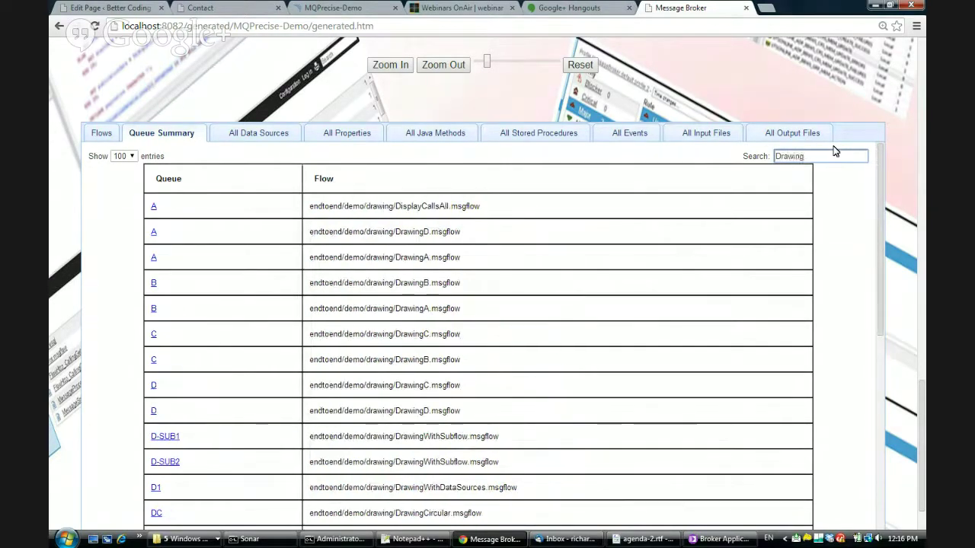
text(B)
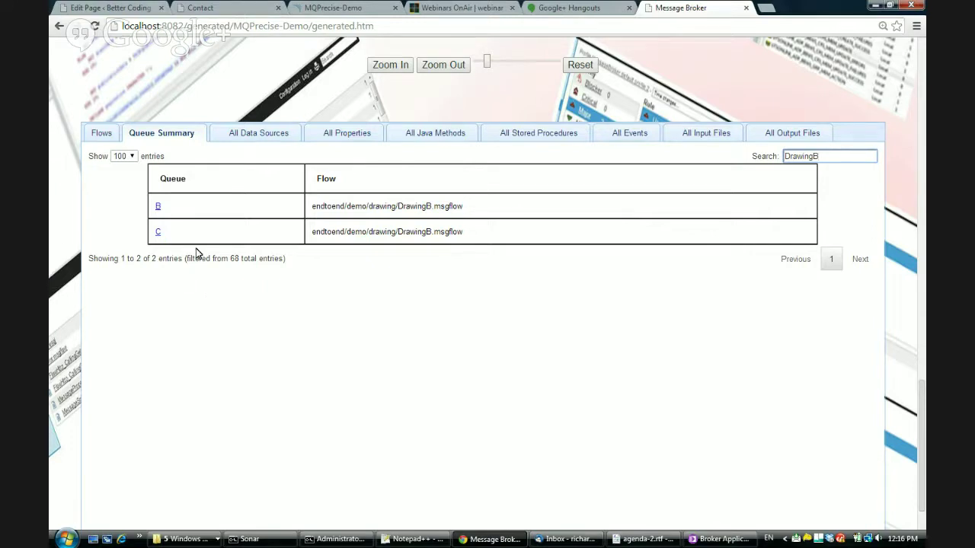
Display all data sources with their flows and switch to the Message Broker Toolkit to view Drawing3.msgflow.
click(265, 134)
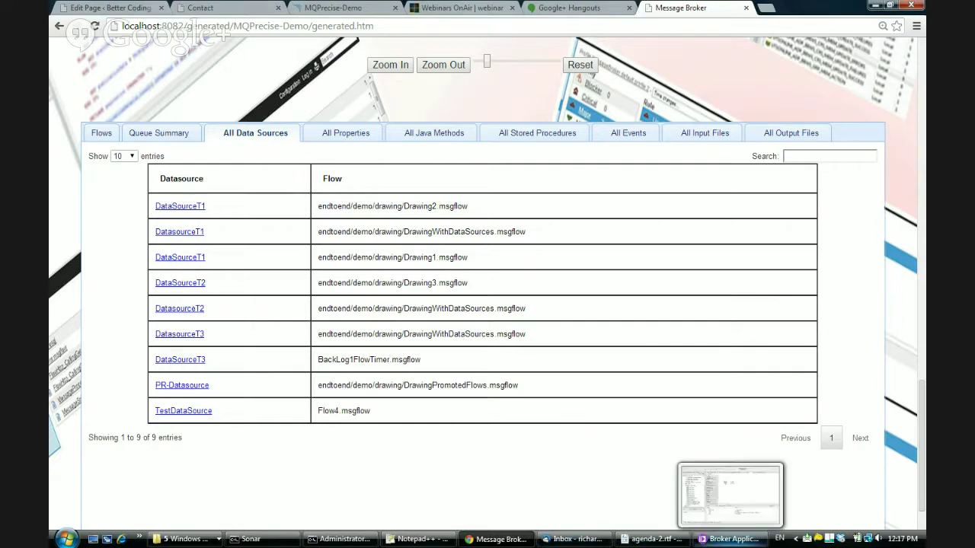
mouse_move(724, 542)
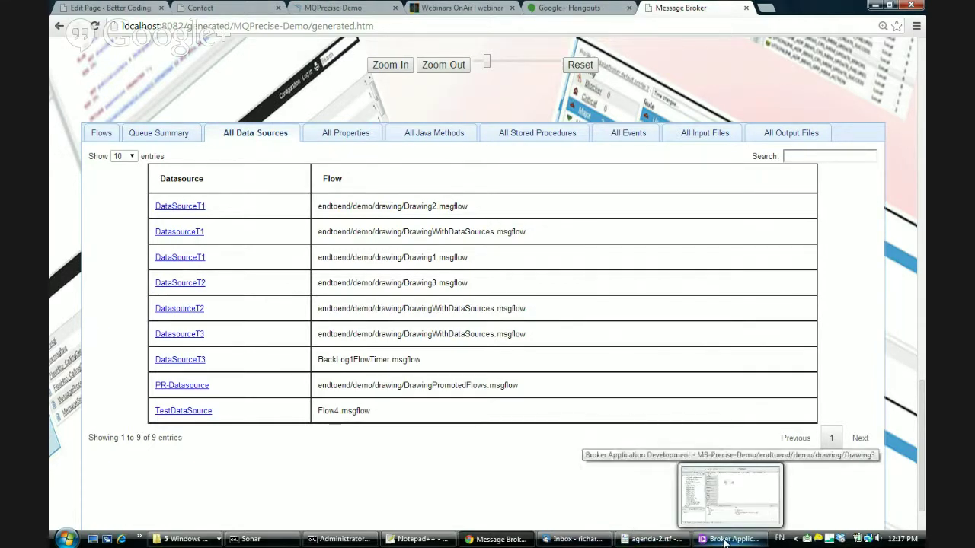
click(725, 542)
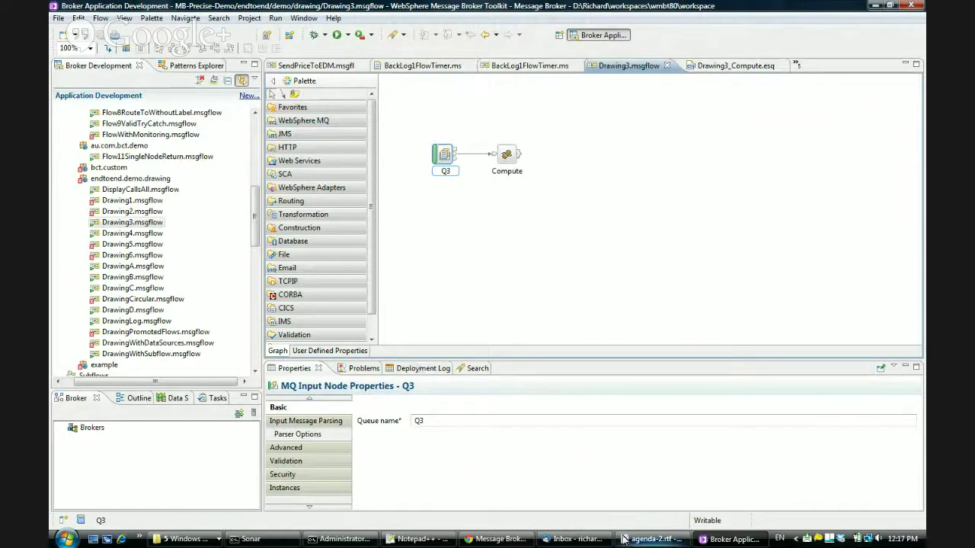
Switch back to Chrome, examine the flows using each data source, and display the list of all Java methods.
click(496, 539)
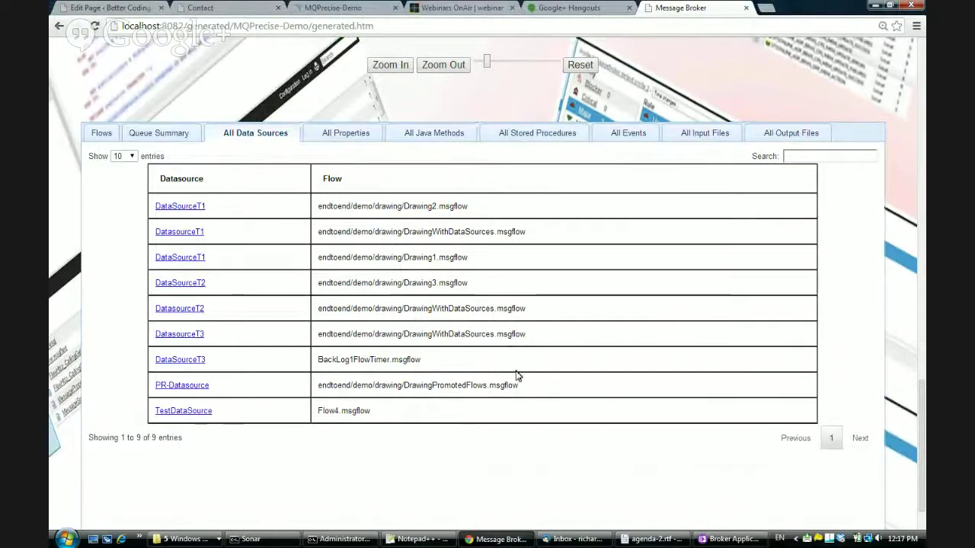
drag(392, 358, 408, 293)
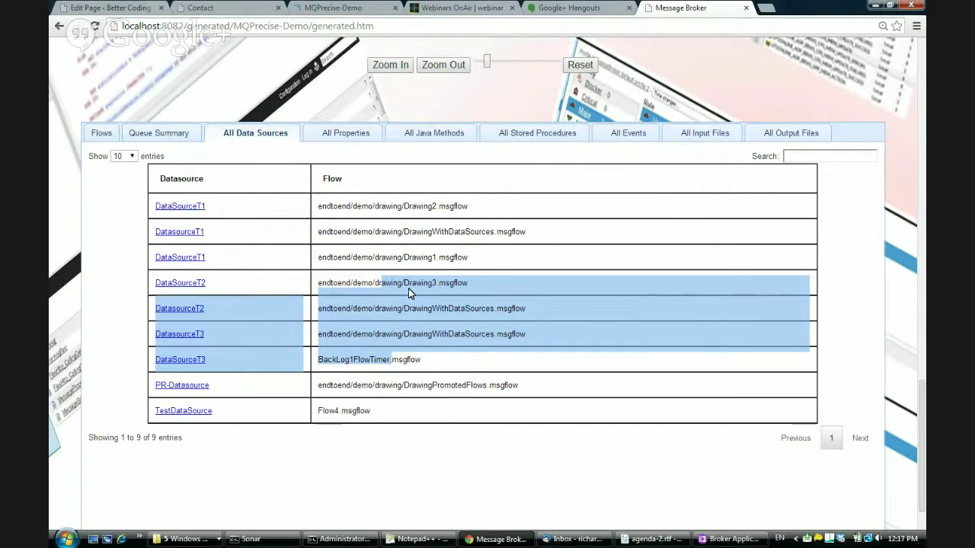
click(470, 287)
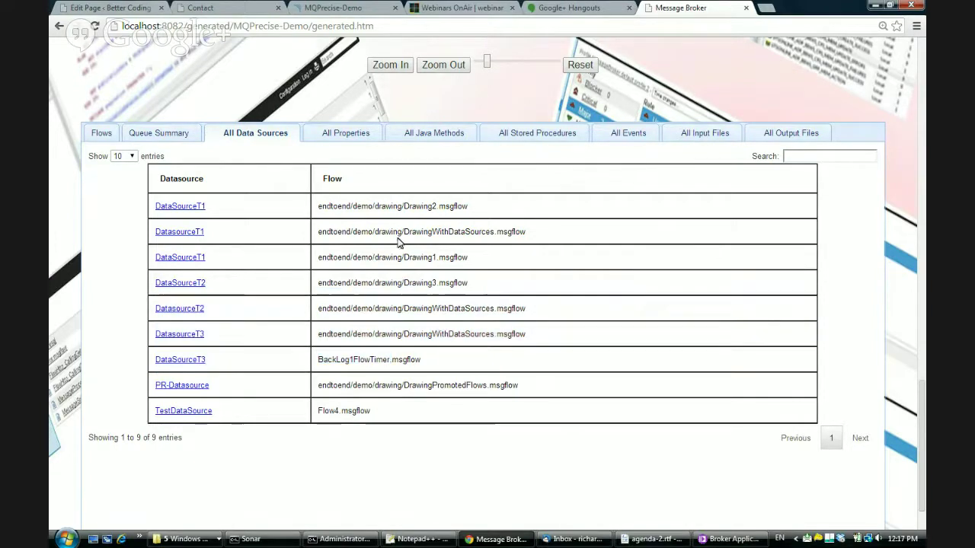
click(449, 137)
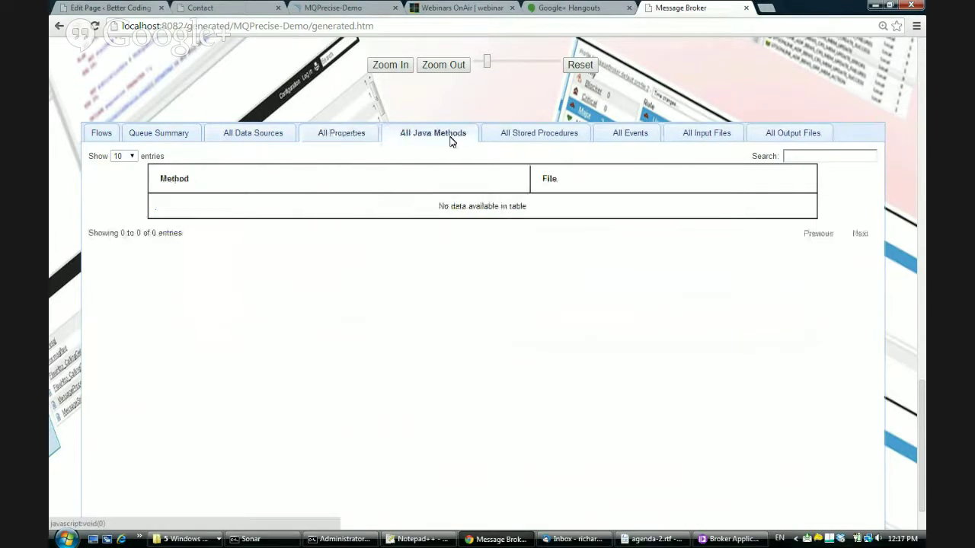
Display the lists of all stored procedures, events, input files and output files, and return to the input files list.
click(508, 139)
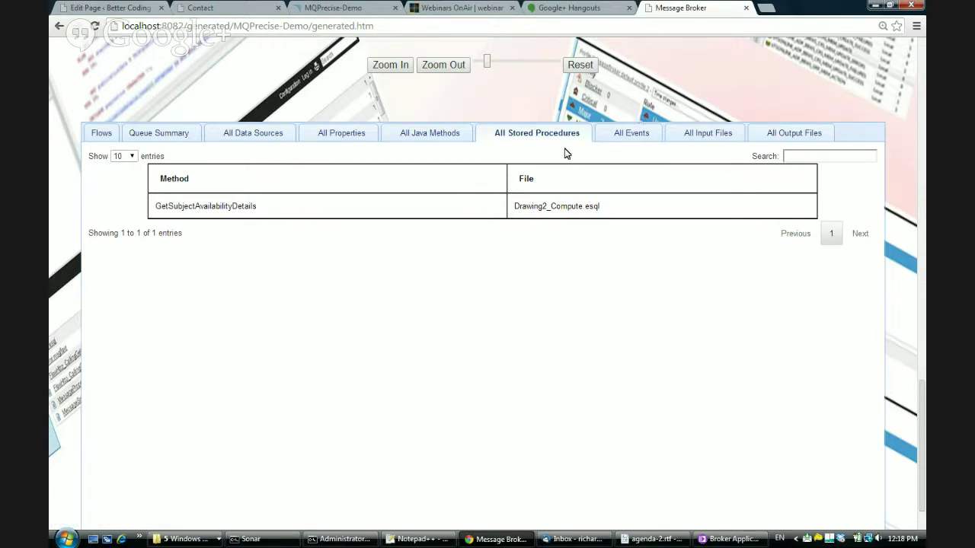
click(624, 136)
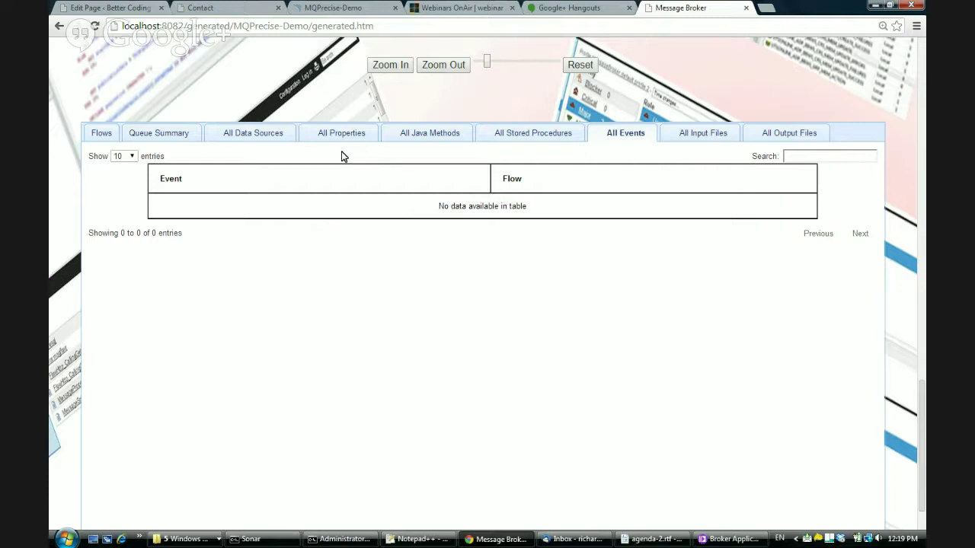
click(689, 141)
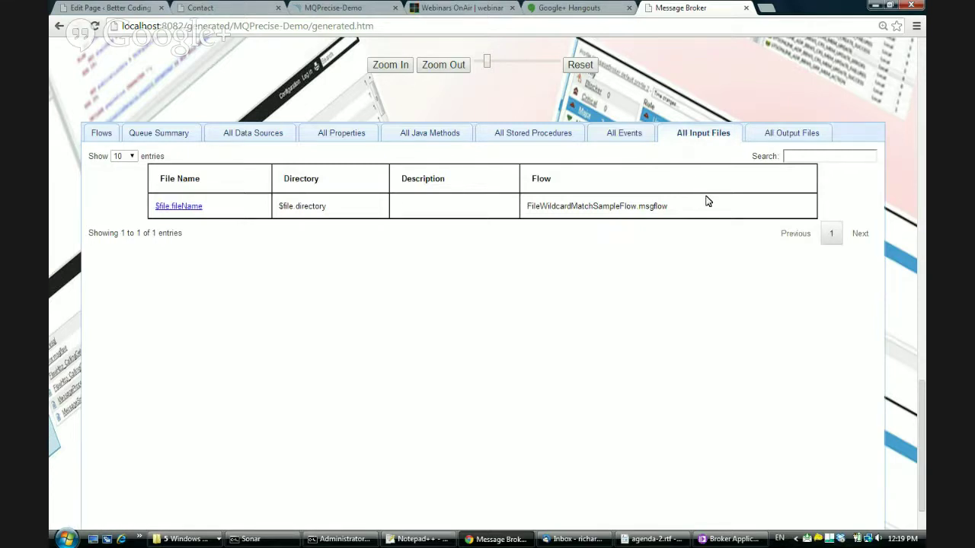
click(796, 143)
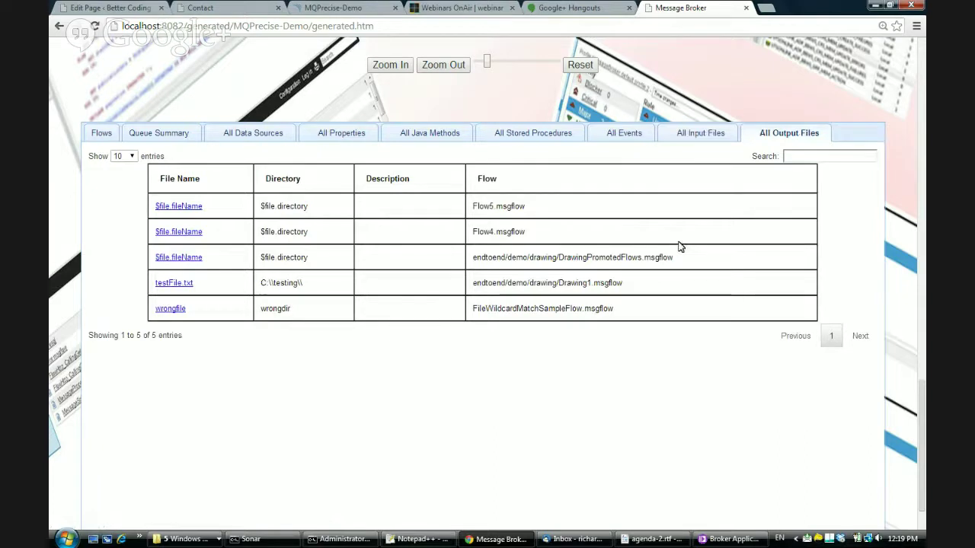
click(826, 160)
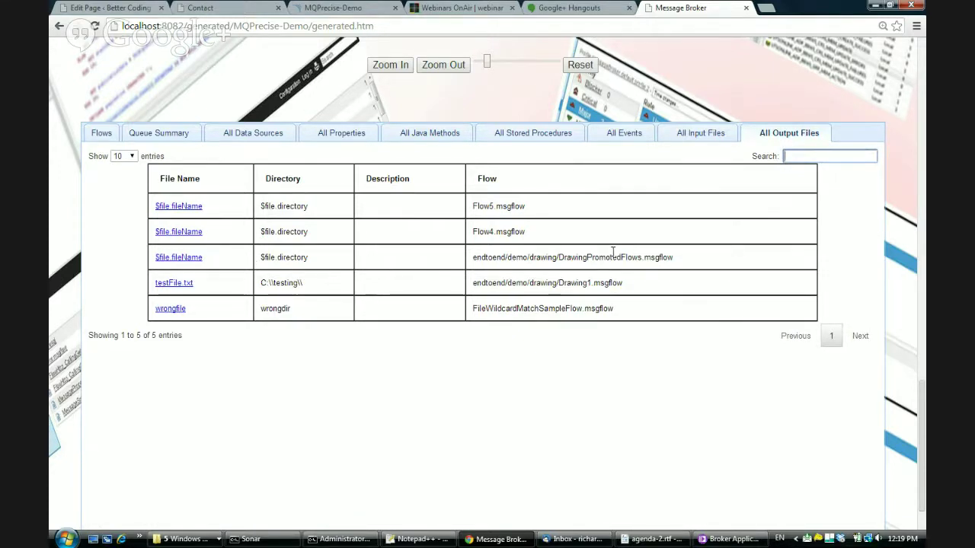
click(707, 134)
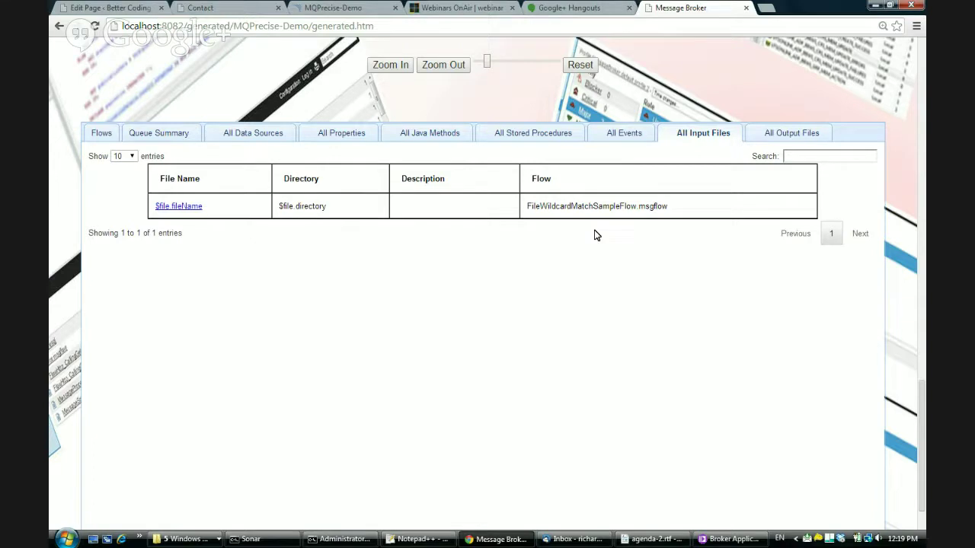
Bring up the Google+ Hangouts page in Chrome, check the webinar's attendees list, and return to the chat.
mouse_move(654, 541)
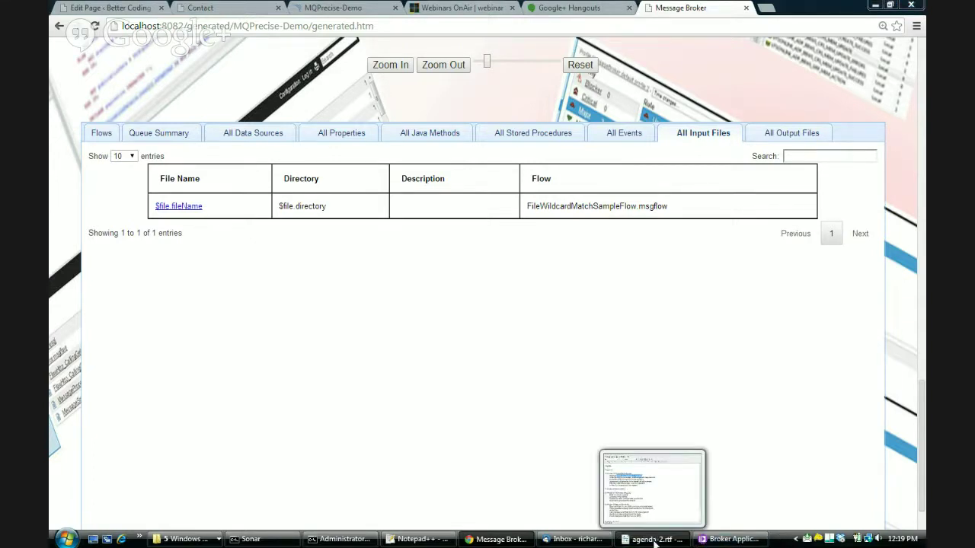
click(654, 541)
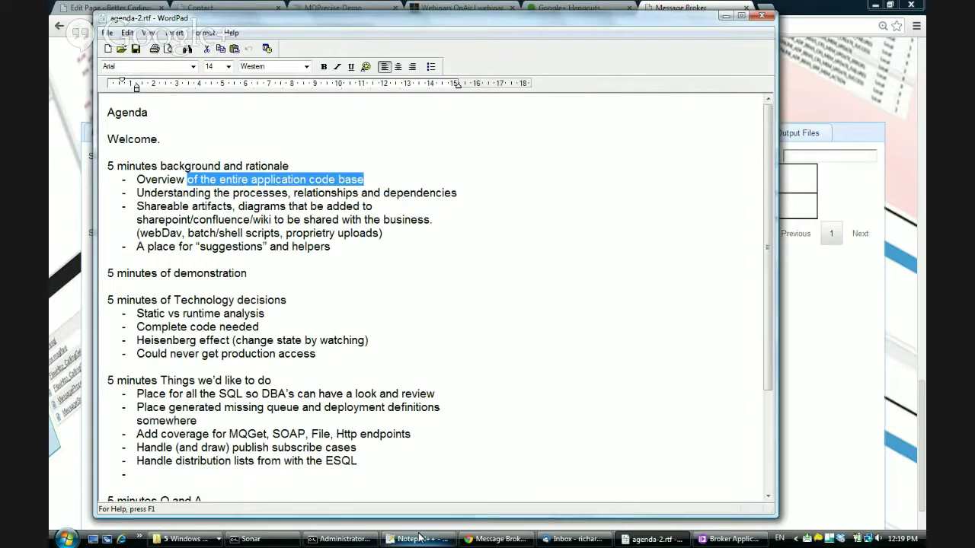
click(495, 541)
click(437, 14)
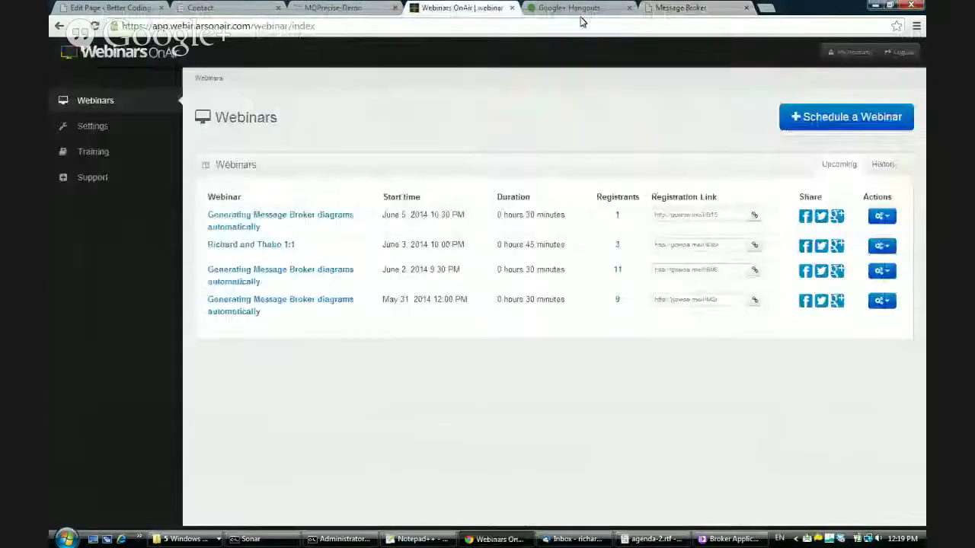
click(571, 9)
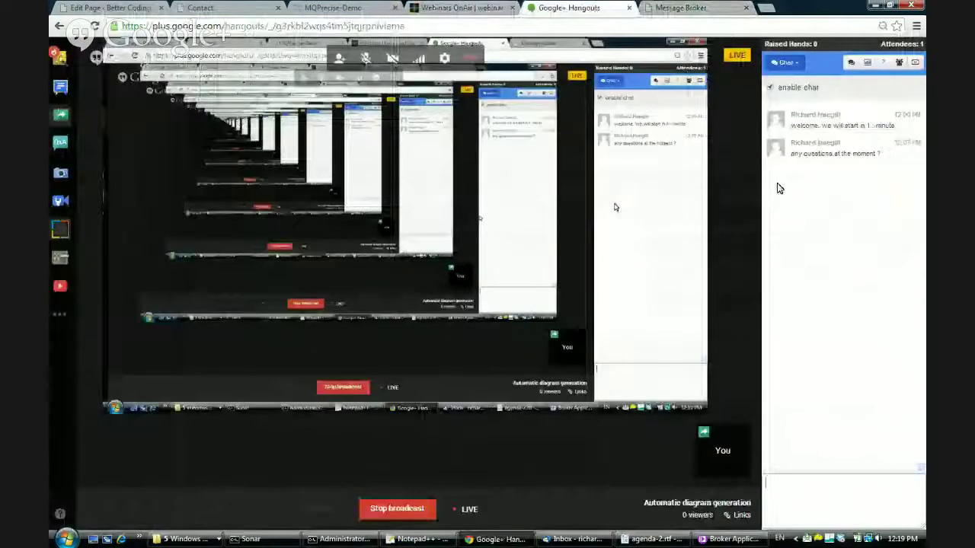
click(785, 63)
click(783, 128)
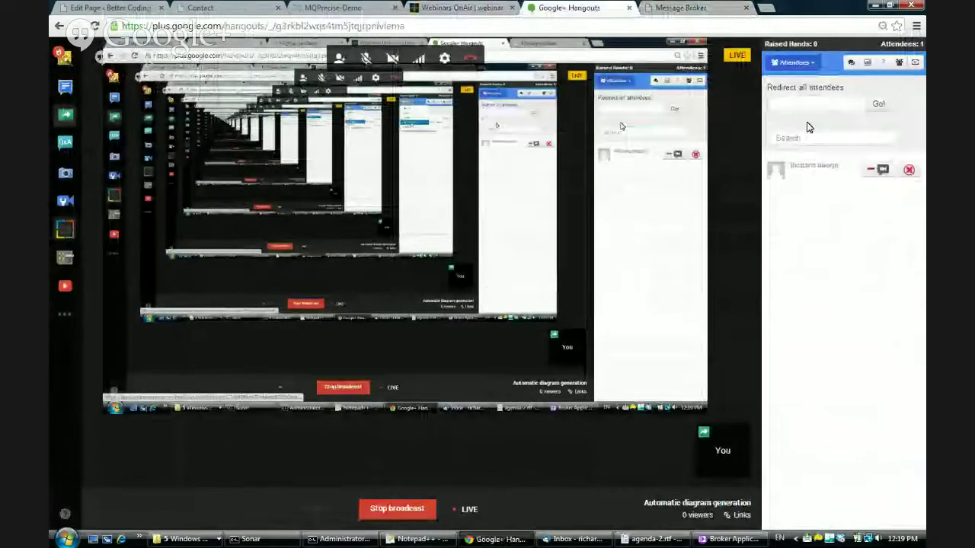
click(790, 64)
click(809, 81)
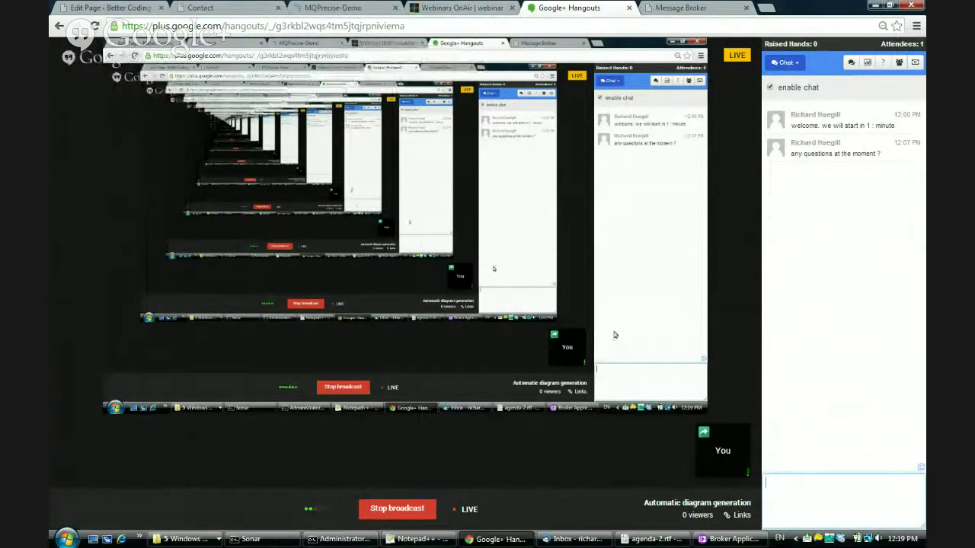
Switch to agenda-2.rtf in WordPad and highlight the items "Static vs runtime analysis" and "Complete code needed".
mouse_move(651, 540)
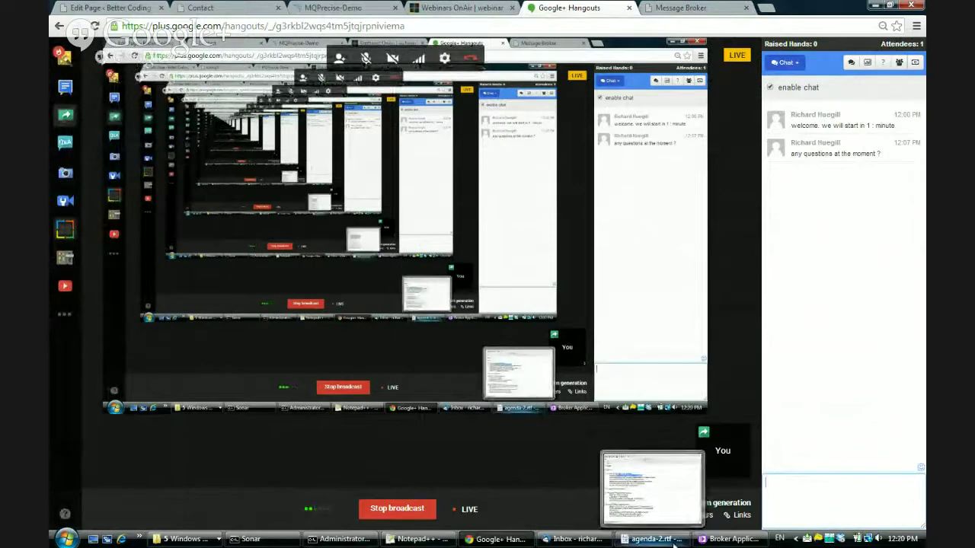
click(671, 541)
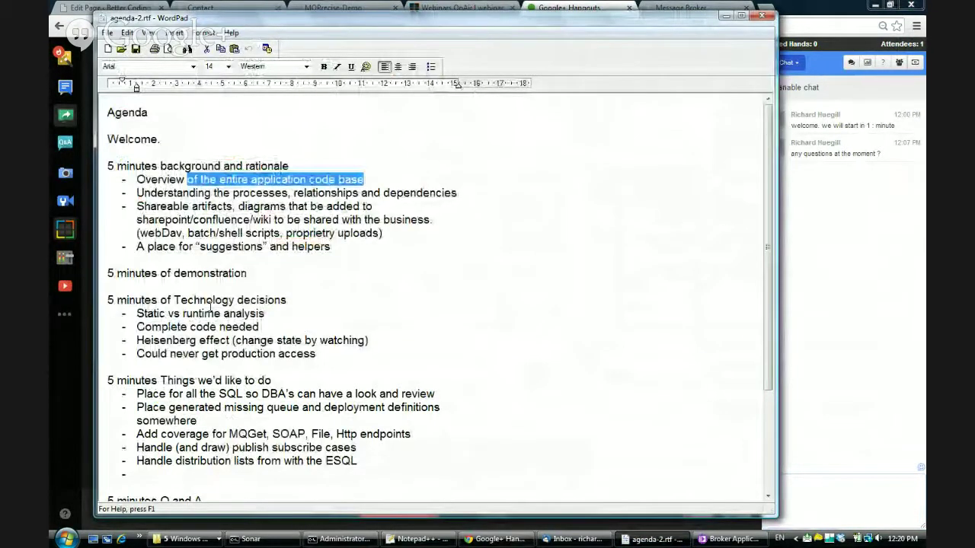
drag(136, 313, 260, 327)
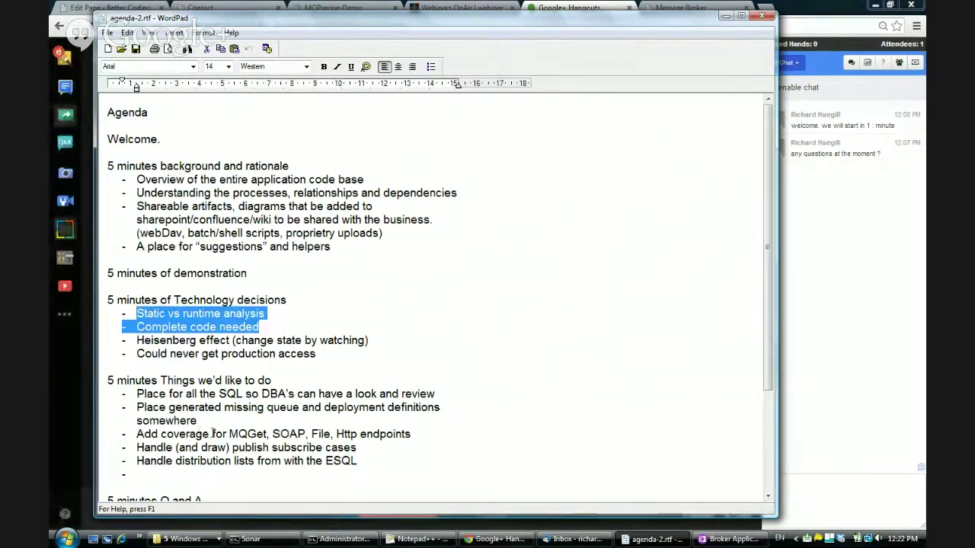
Highlight the five items under "5 minutes Things we'd like to do" in the agenda.
drag(211, 433, 169, 407)
scroll(210, 401, down, 3)
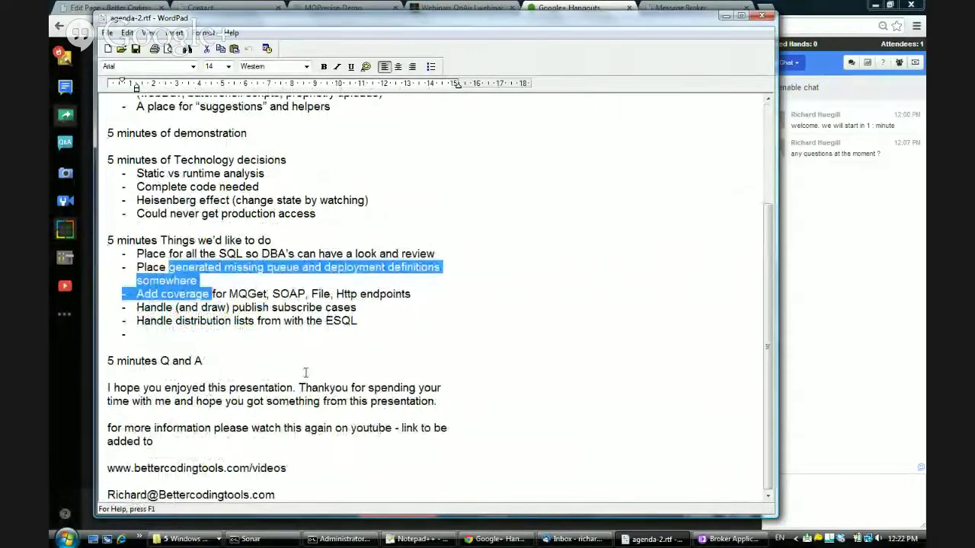
click(138, 253)
drag(137, 253, 371, 321)
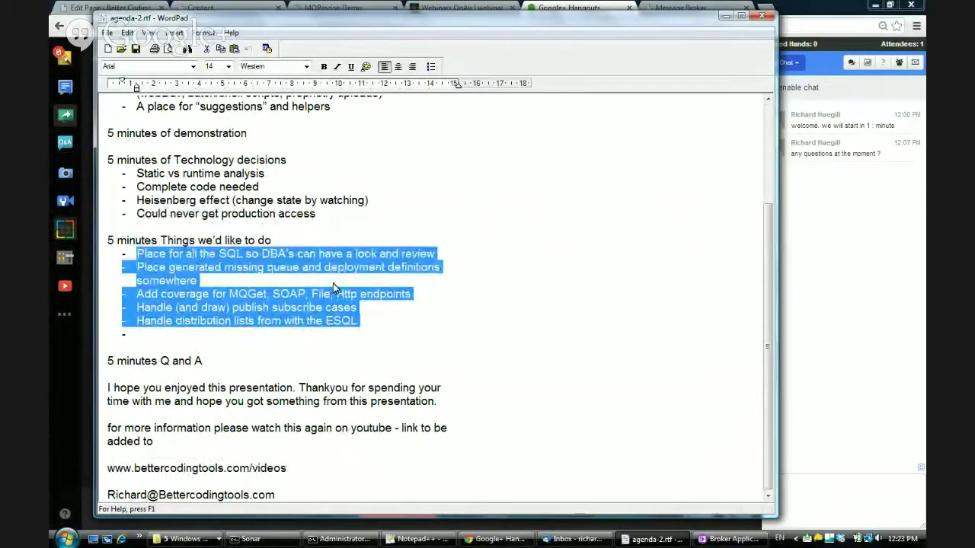
Highlight only the agenda item about a place for all the SQL, and switch to the Message Broker page in Chrome.
click(446, 259)
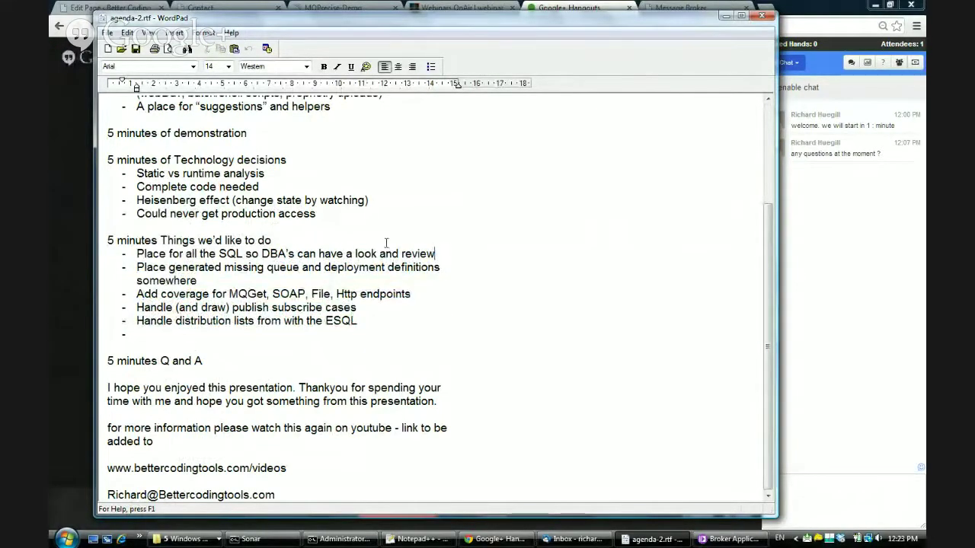
drag(138, 253, 434, 254)
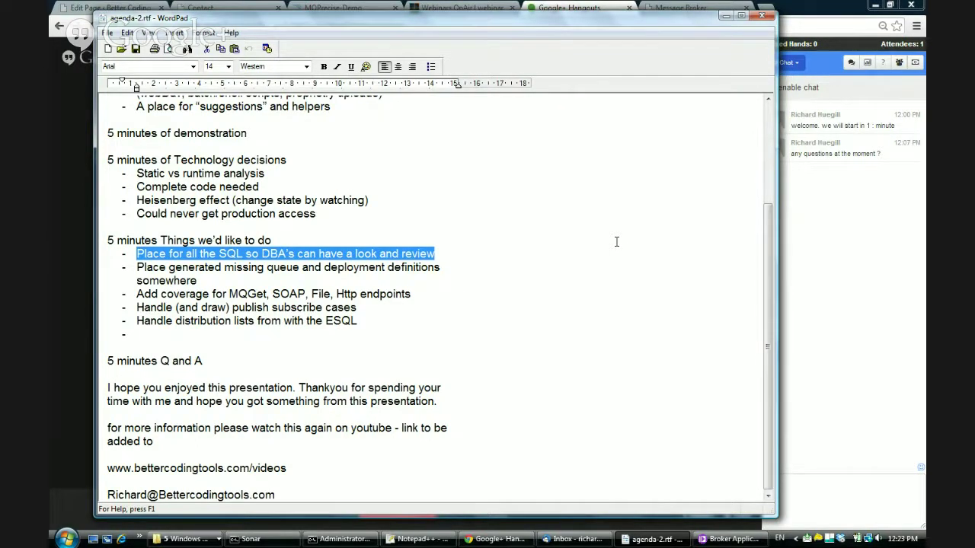
click(496, 539)
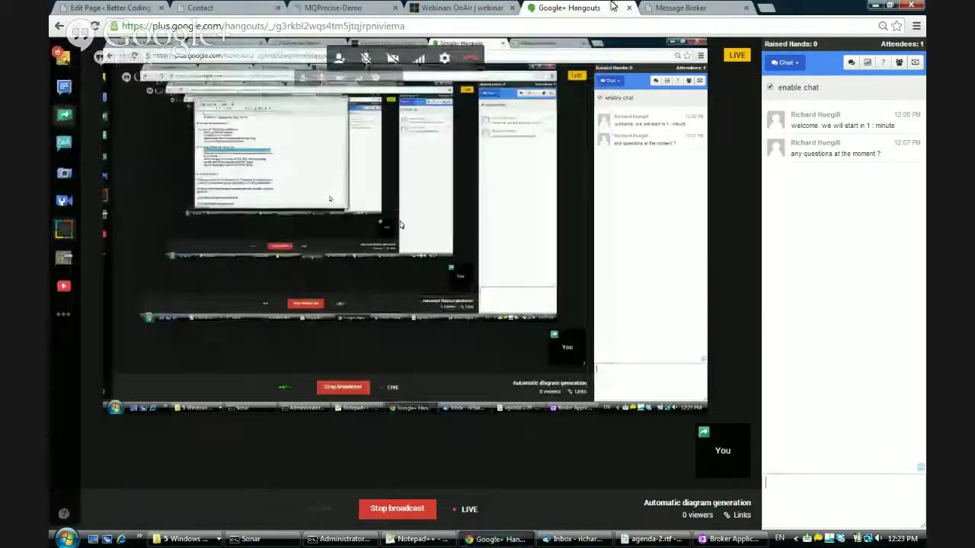
click(656, 9)
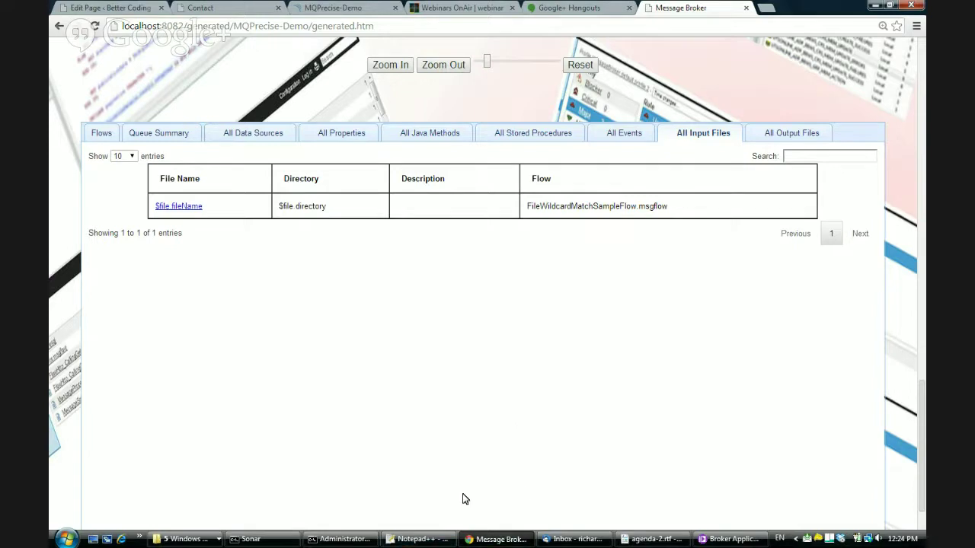
Return to the WordPad agenda and highlight in turn the missing queue definitions item and the MQGet, SOAP, File, Http endpoints item.
click(646, 541)
drag(136, 267, 198, 281)
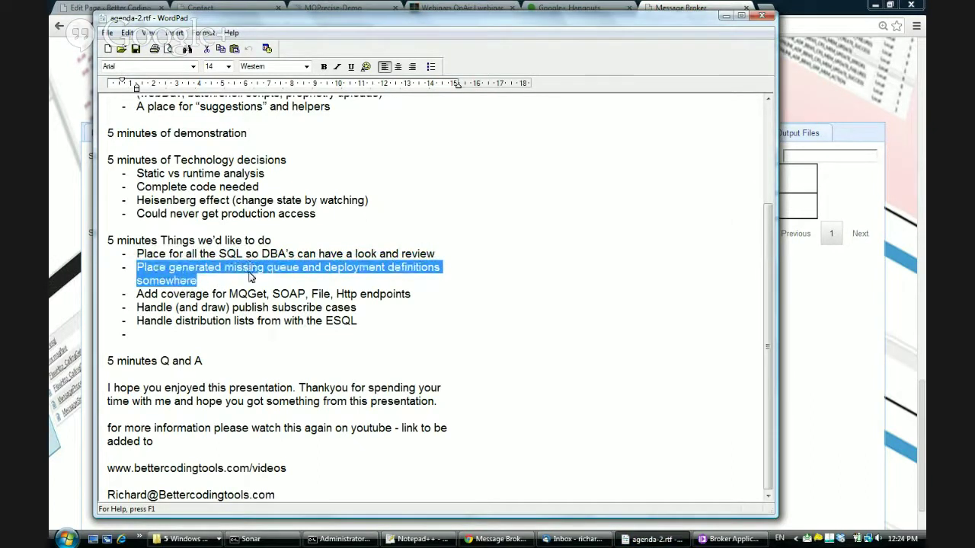
drag(197, 281, 137, 268)
click(407, 294)
drag(408, 294, 143, 300)
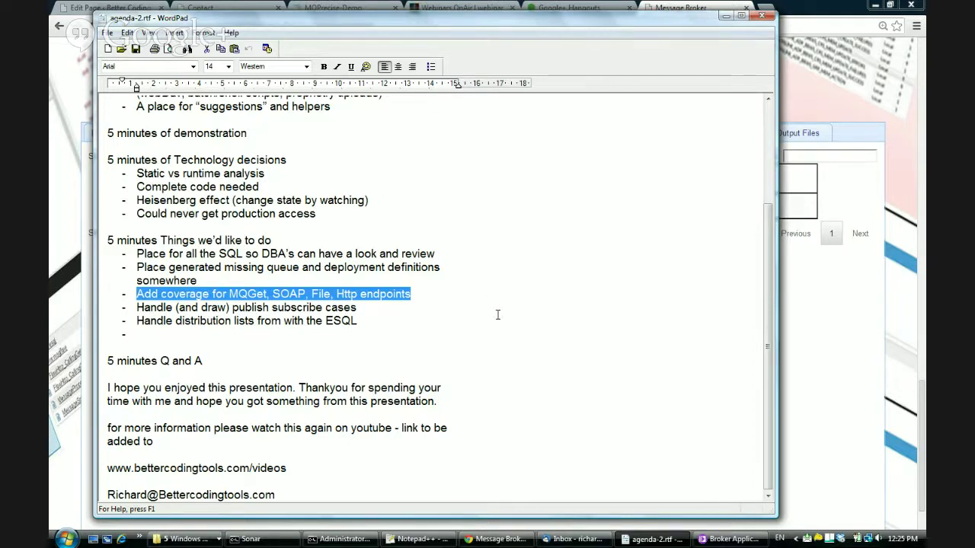
Switch to Chrome, examine the Broker overview, and open and close the detailed diagram of DisplayCallsAll.msgflow.
mouse_move(652, 540)
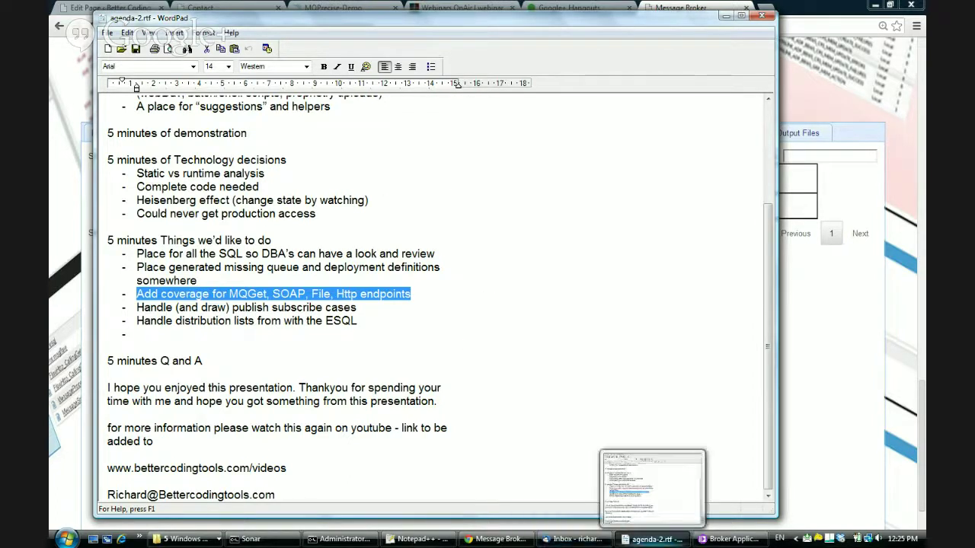
click(495, 539)
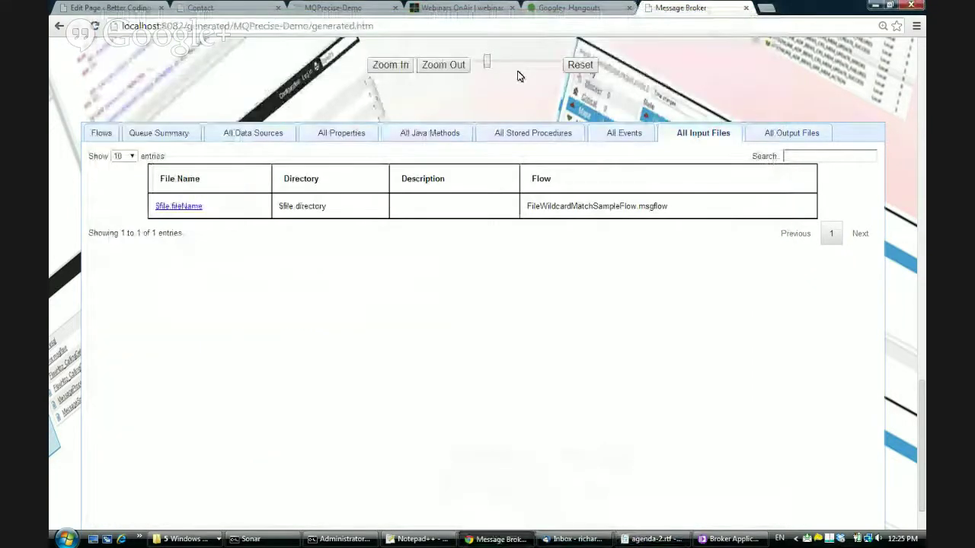
scroll(224, 235, up, 15)
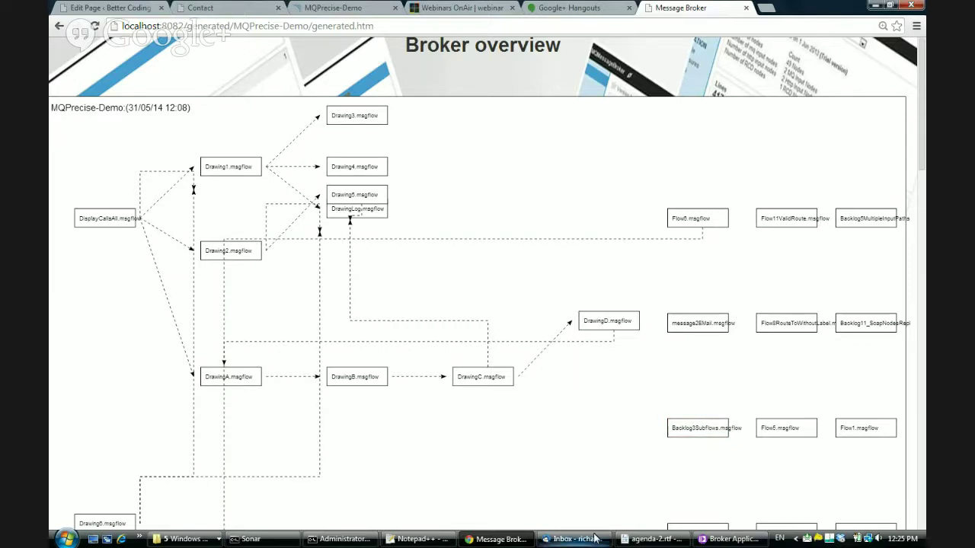
mouse_move(642, 542)
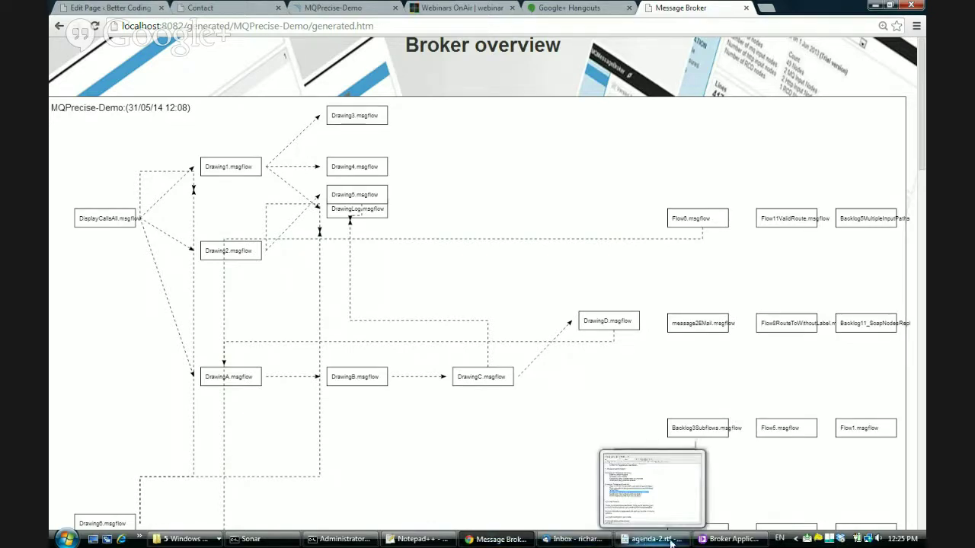
click(91, 230)
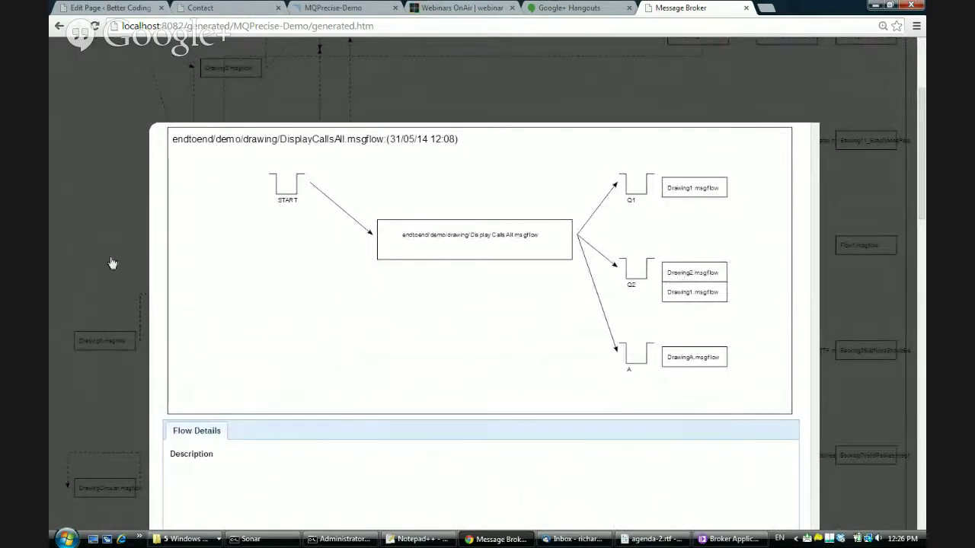
click(131, 172)
scroll(143, 183, up, 3)
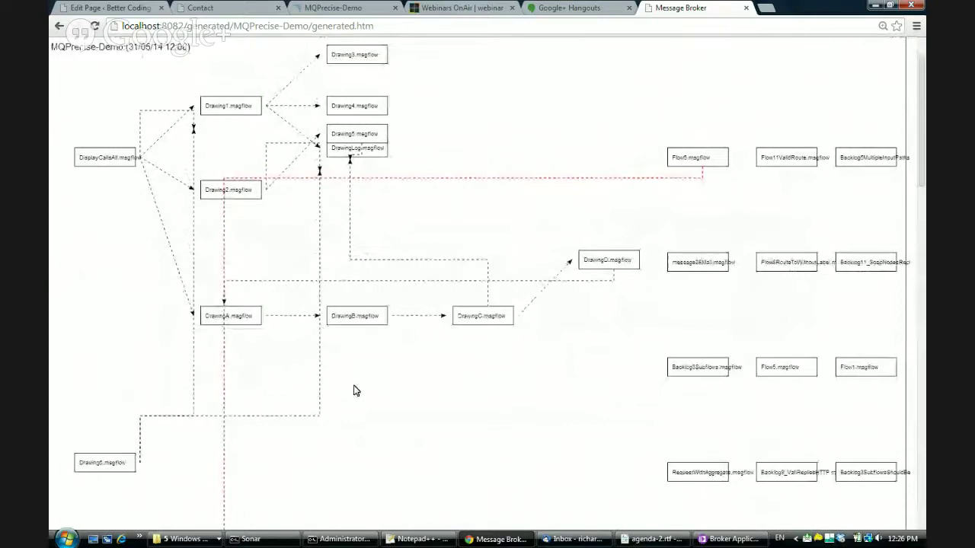
Switch to the WordPad agenda and highlight the publish subscribe cases item, followed by the ESQL distribution lists item.
click(674, 540)
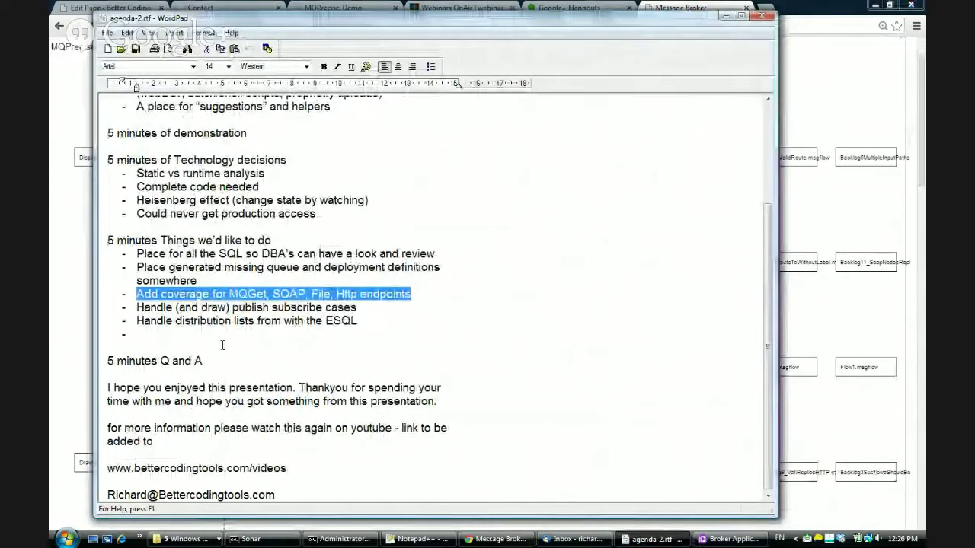
drag(138, 307, 356, 307)
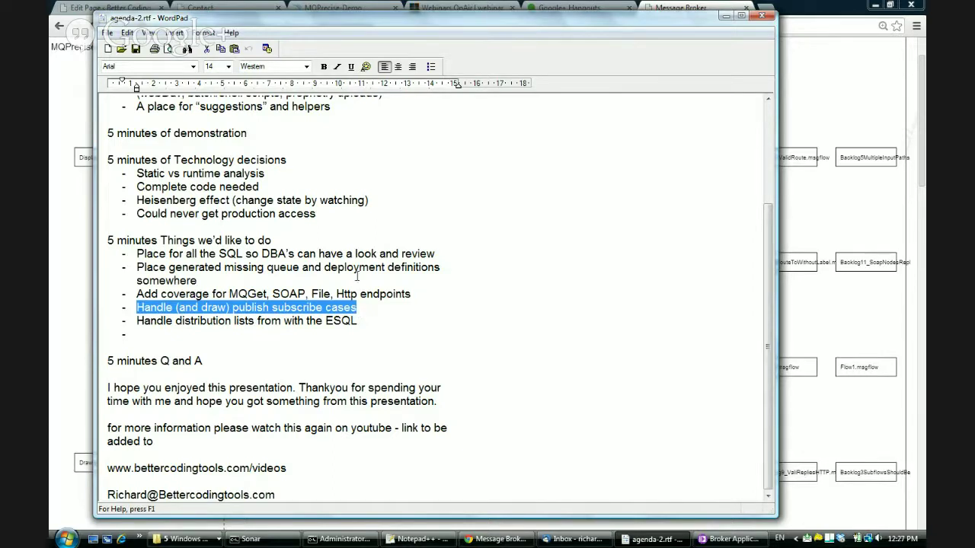
drag(356, 322, 136, 323)
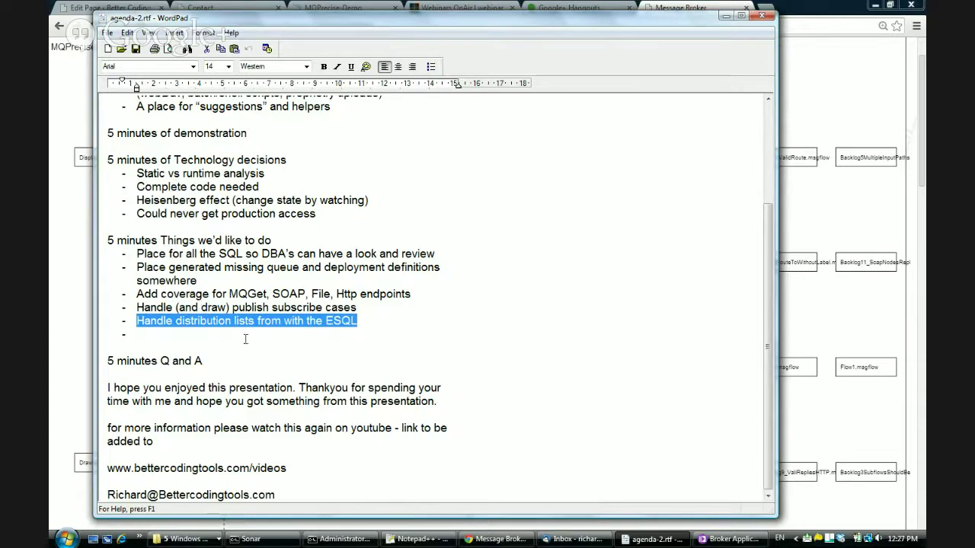
Switch to the Google+ Hangouts page in Chrome and check the webinar's attendee list.
click(497, 539)
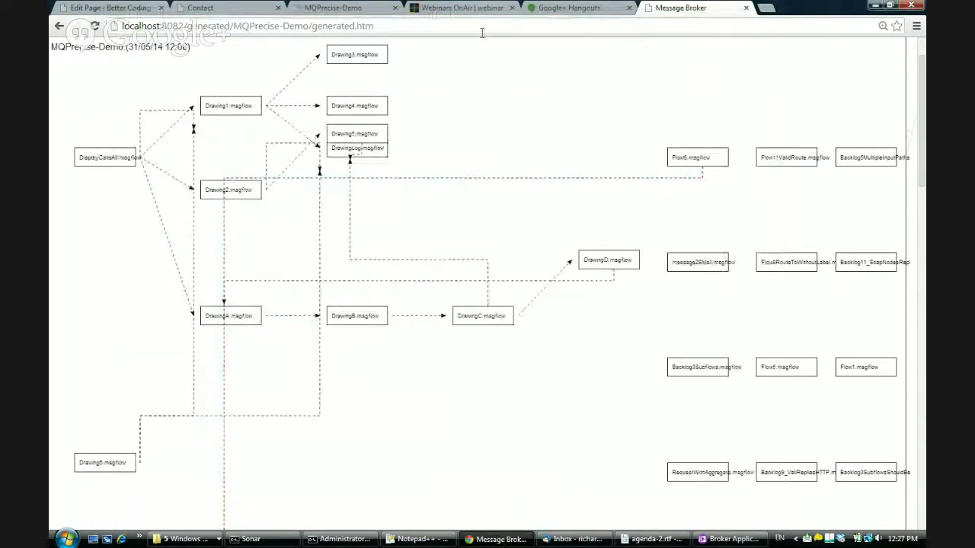
click(567, 7)
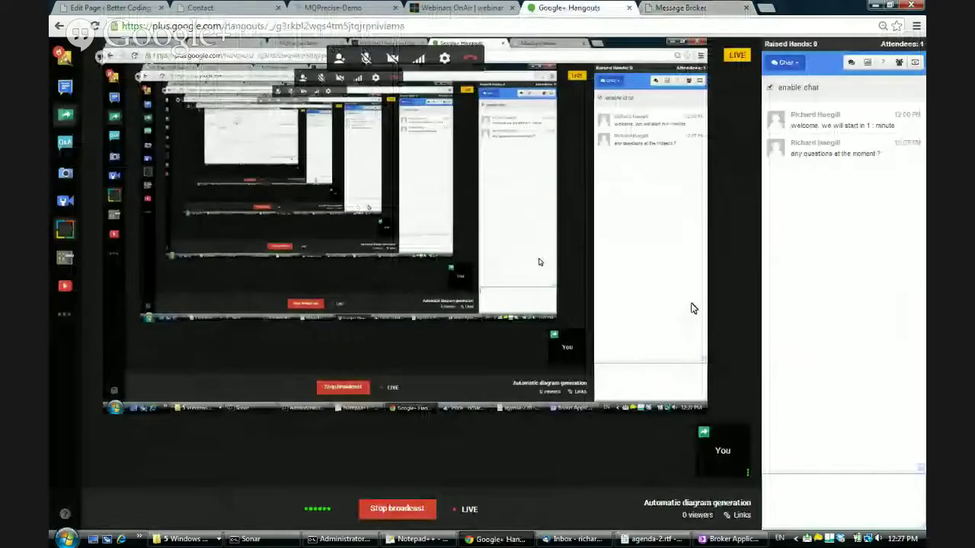
click(786, 62)
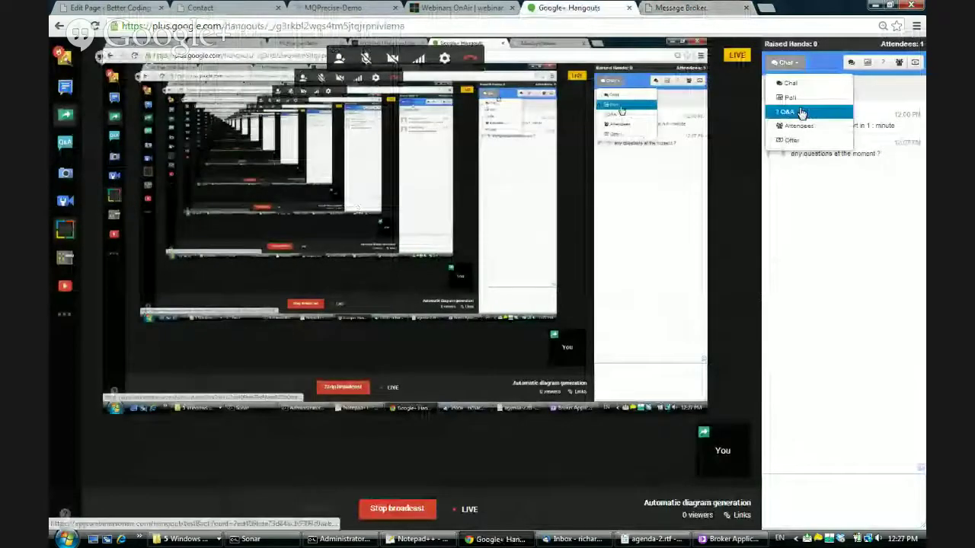
click(785, 112)
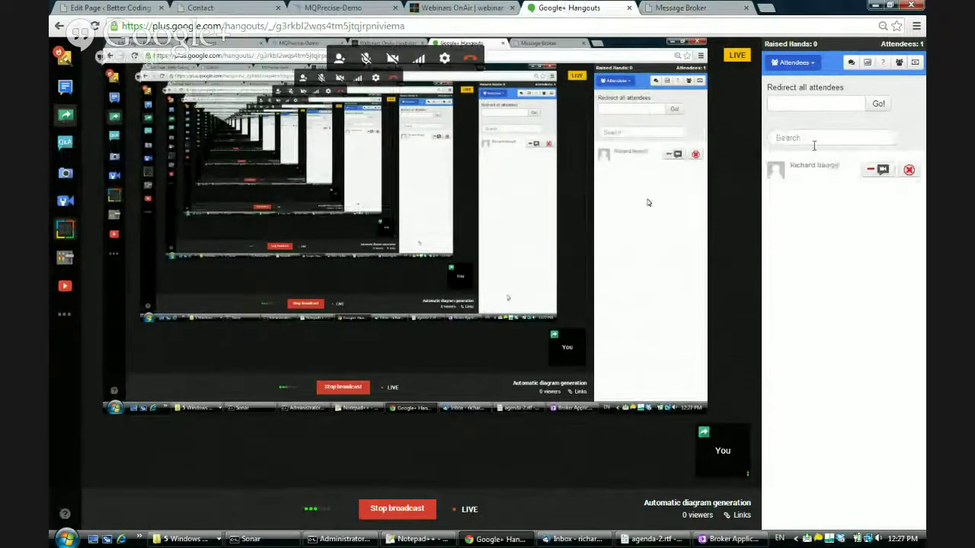
Return to the webinar's chat and send the message "any final questions ?" to the attendees.
click(816, 68)
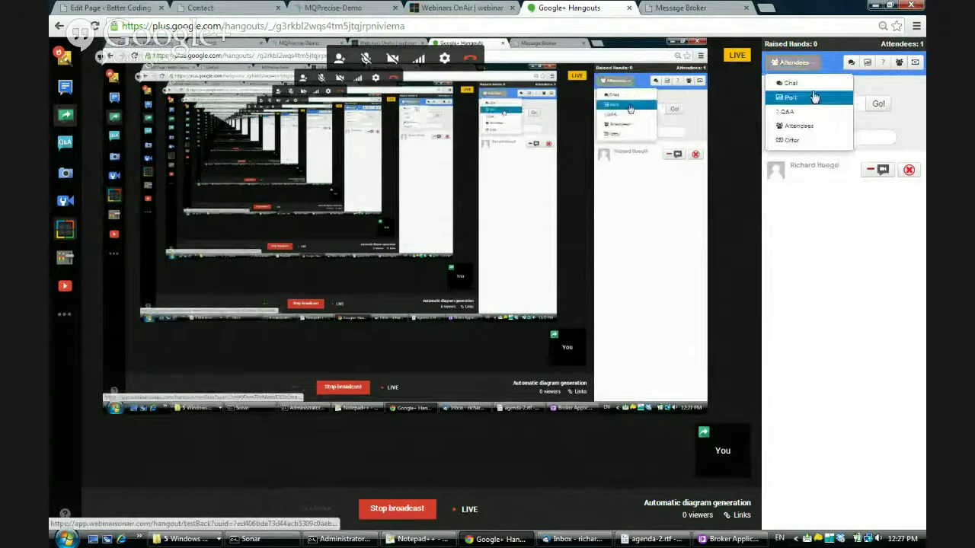
click(803, 82)
click(823, 504)
text(any final questions ?)
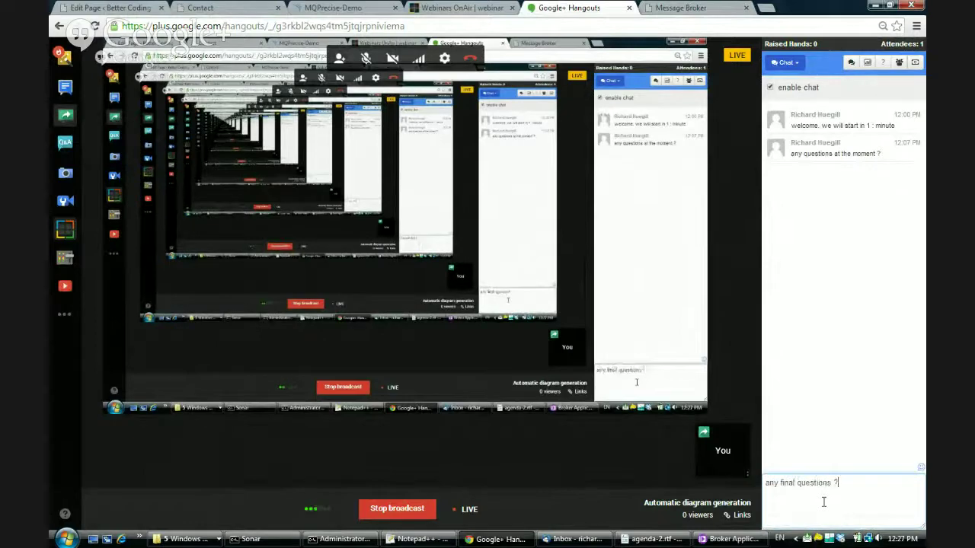
key(Return)
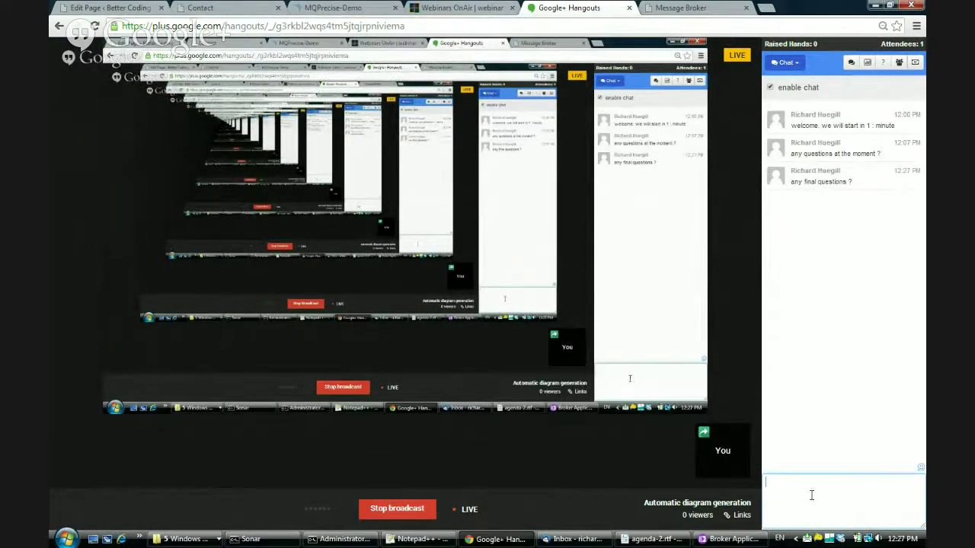
mouse_move(591, 522)
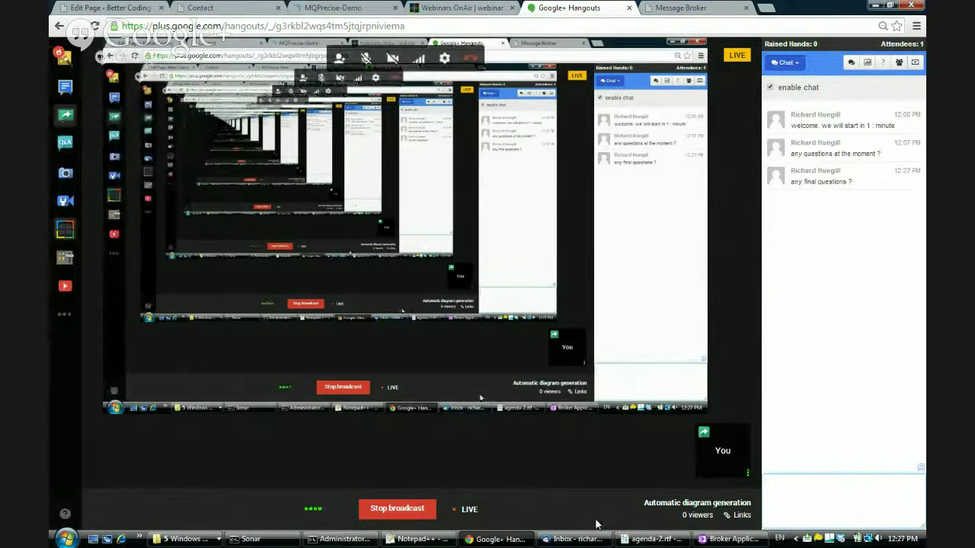
mouse_move(638, 541)
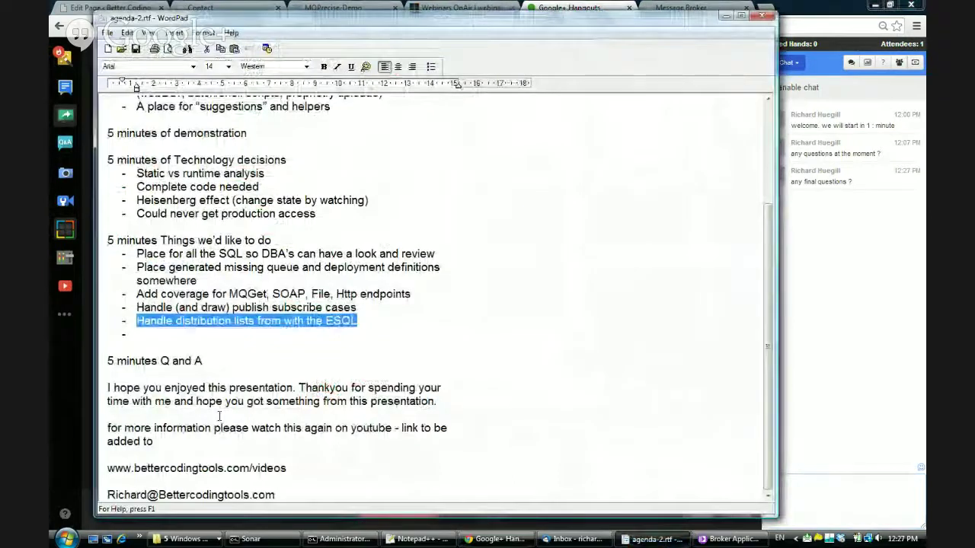
drag(107, 428, 214, 428)
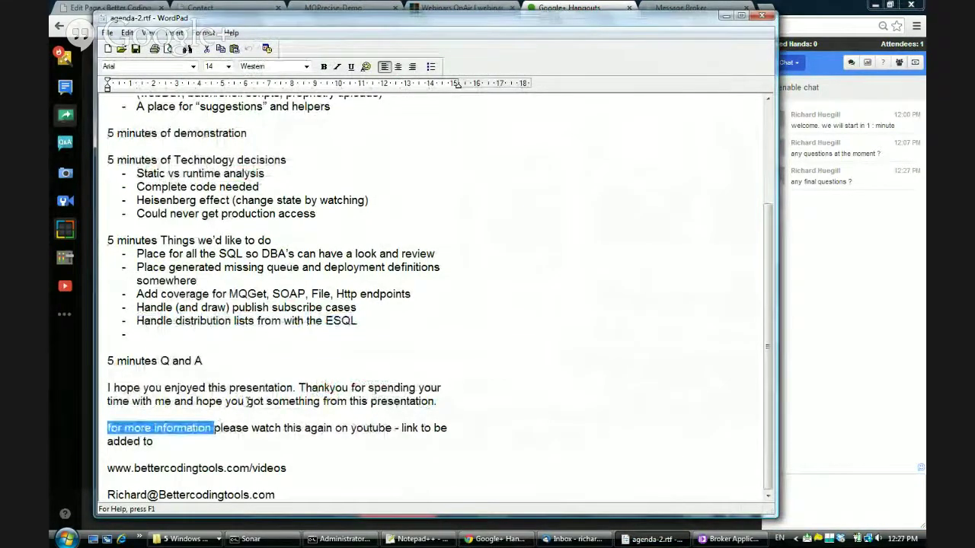
click(276, 427)
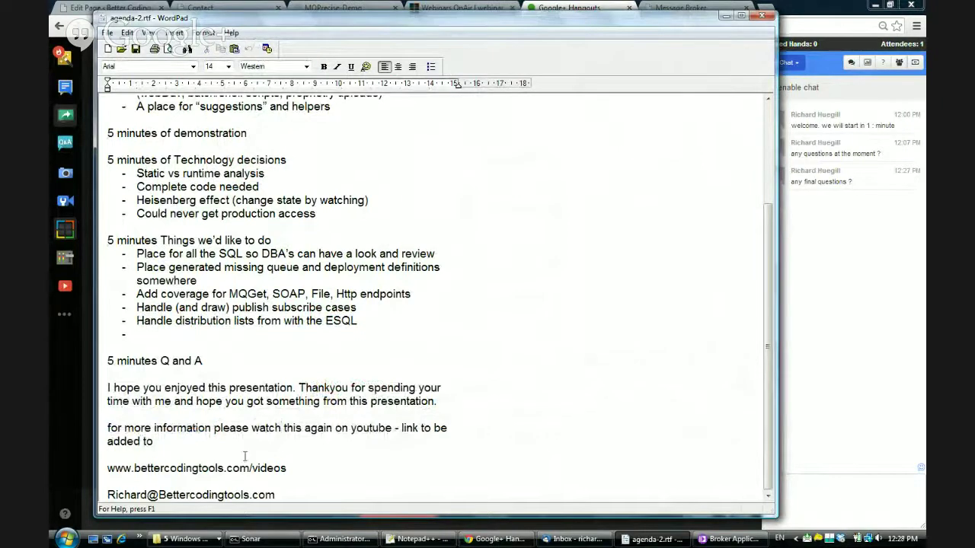
drag(277, 495, 107, 496)
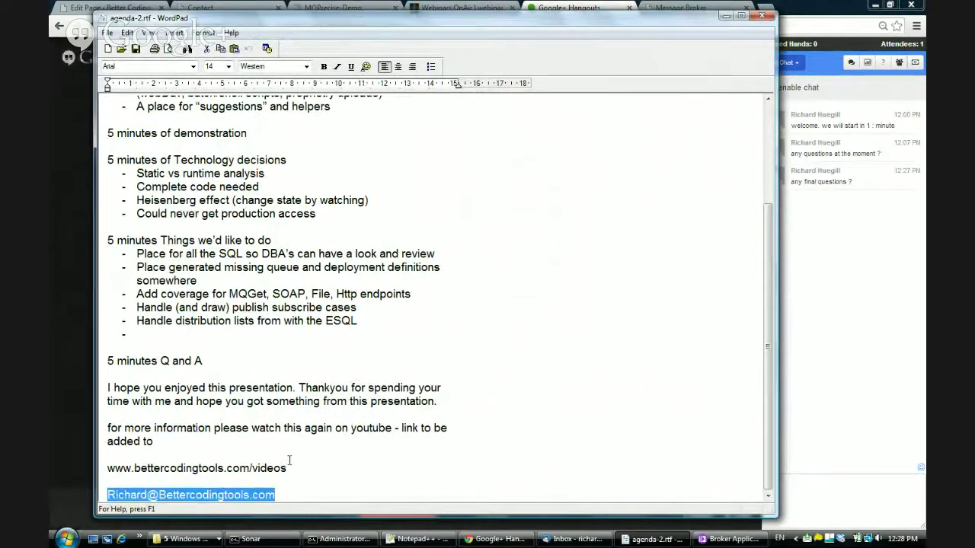
drag(291, 465, 108, 468)
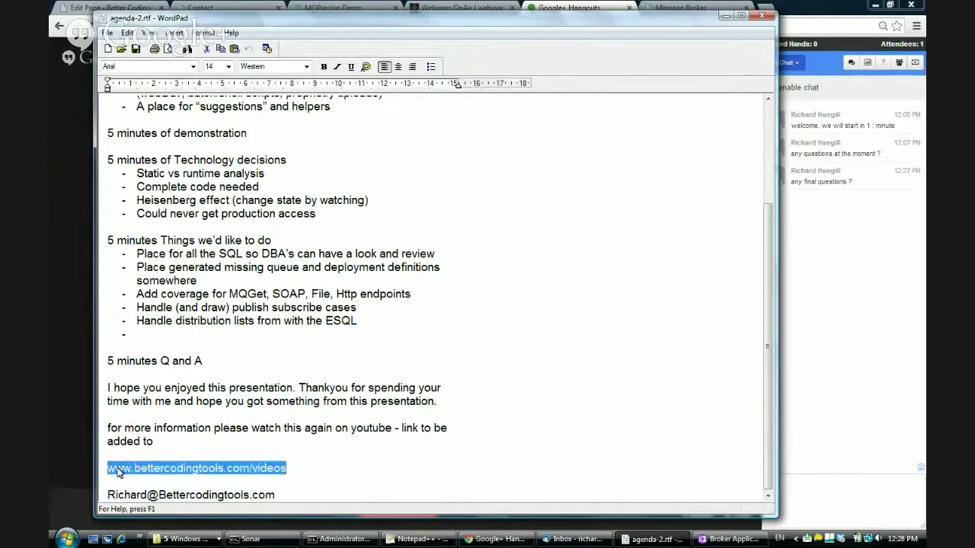